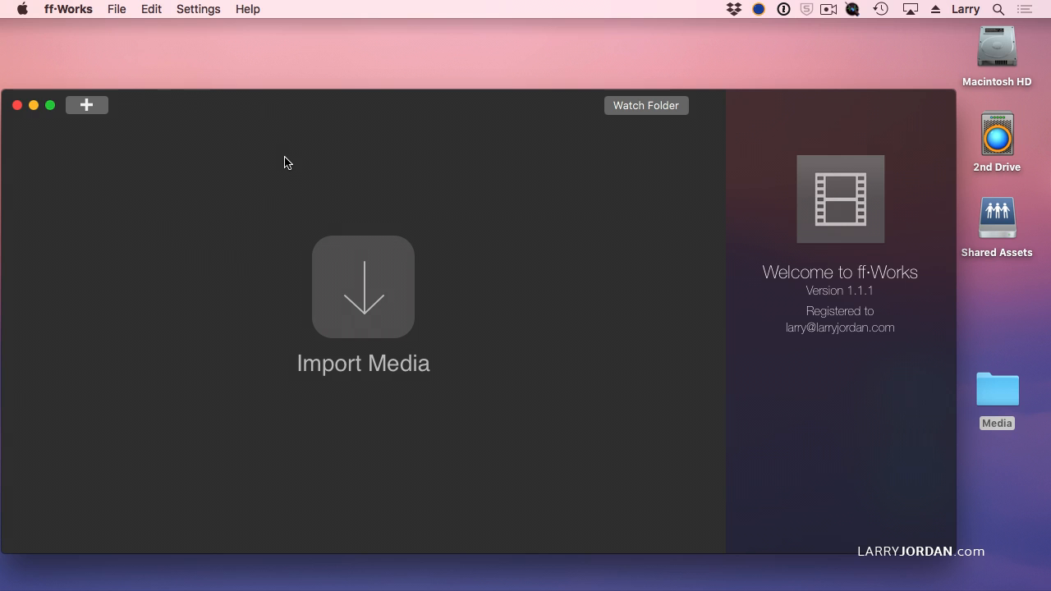
Import Lifting ingot.mov from the Media folder on the Desktop
click(359, 302)
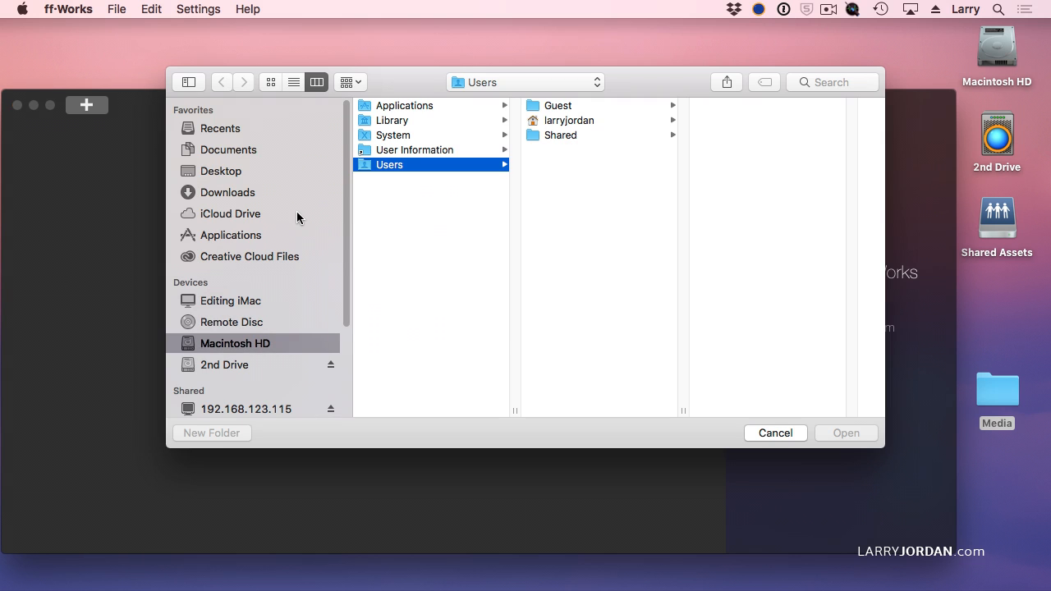
click(221, 171)
click(427, 254)
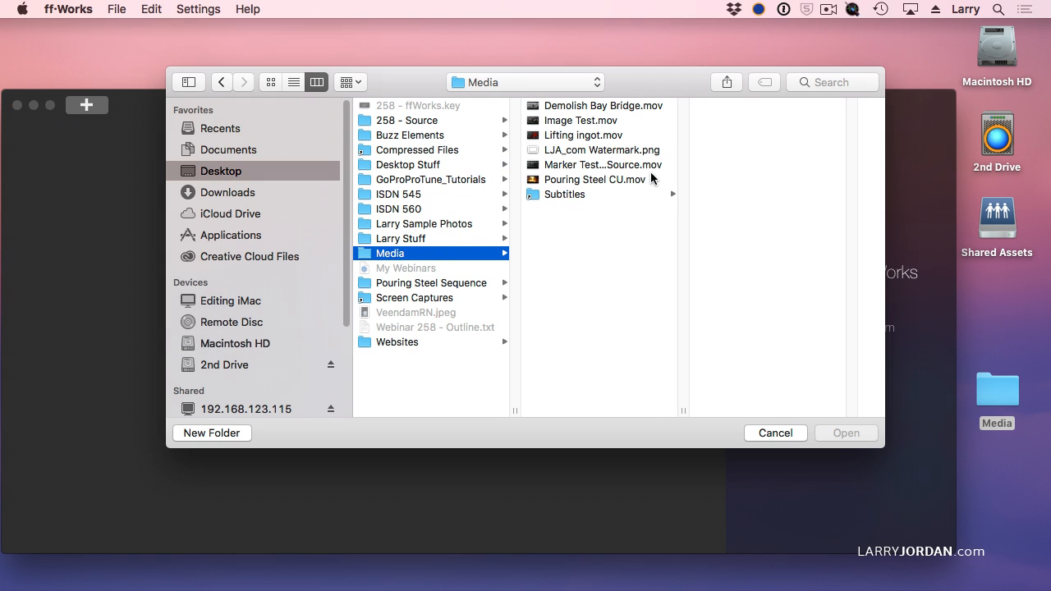
click(557, 136)
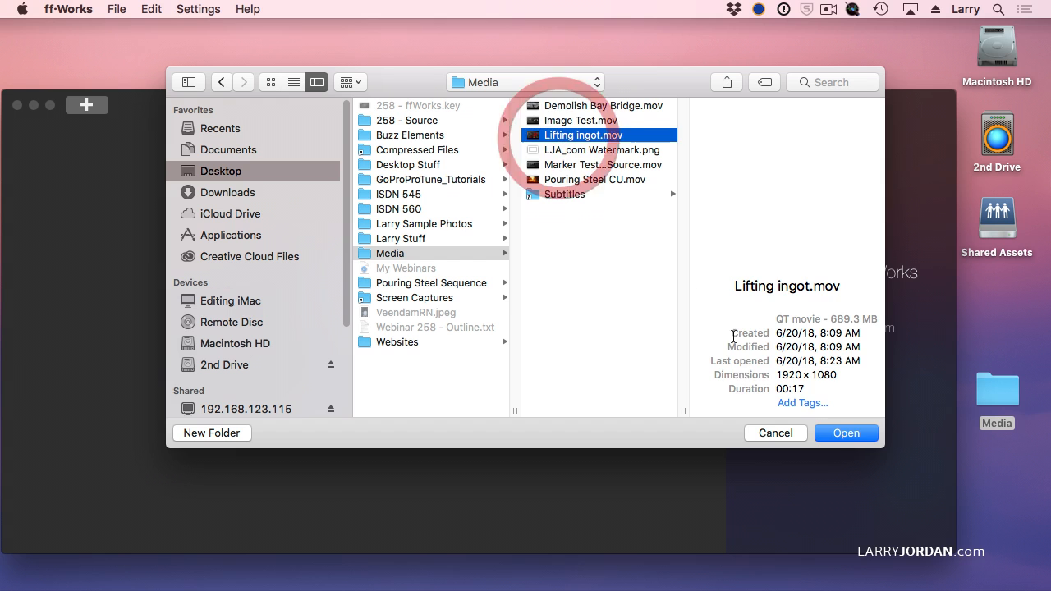
click(854, 433)
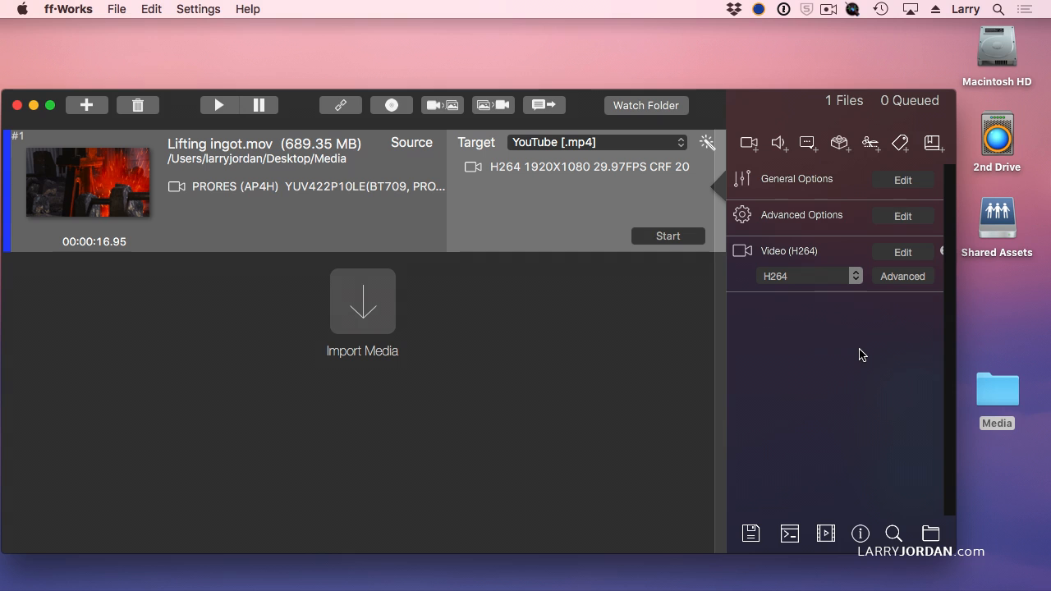
Import 85A-2.mov from 2nd Drive > Training Media > JPutch Films > RT30-3 Dialog and dismiss the rotation metadata notice
click(354, 306)
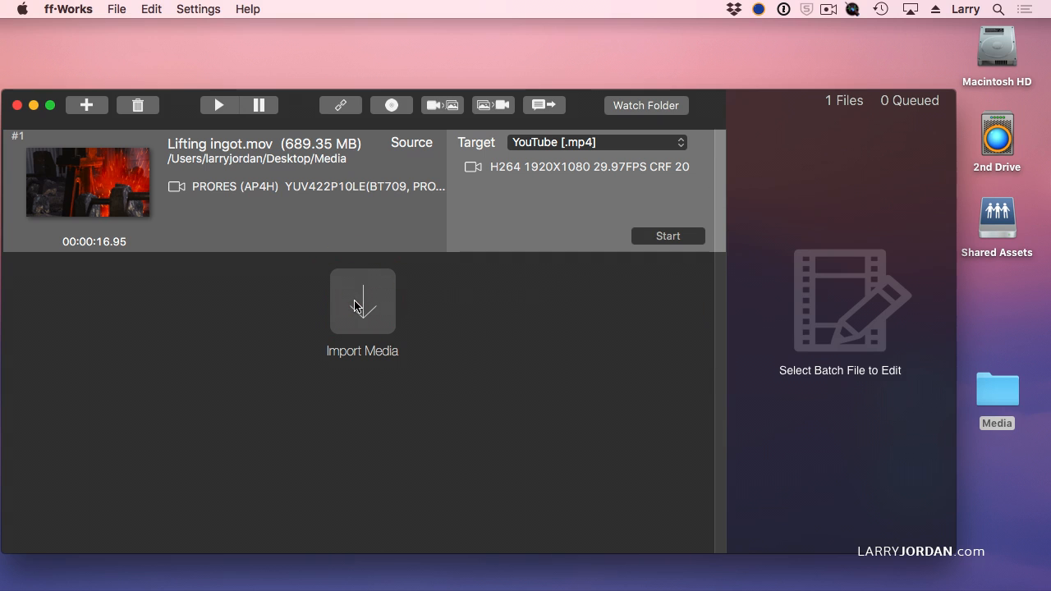
click(355, 306)
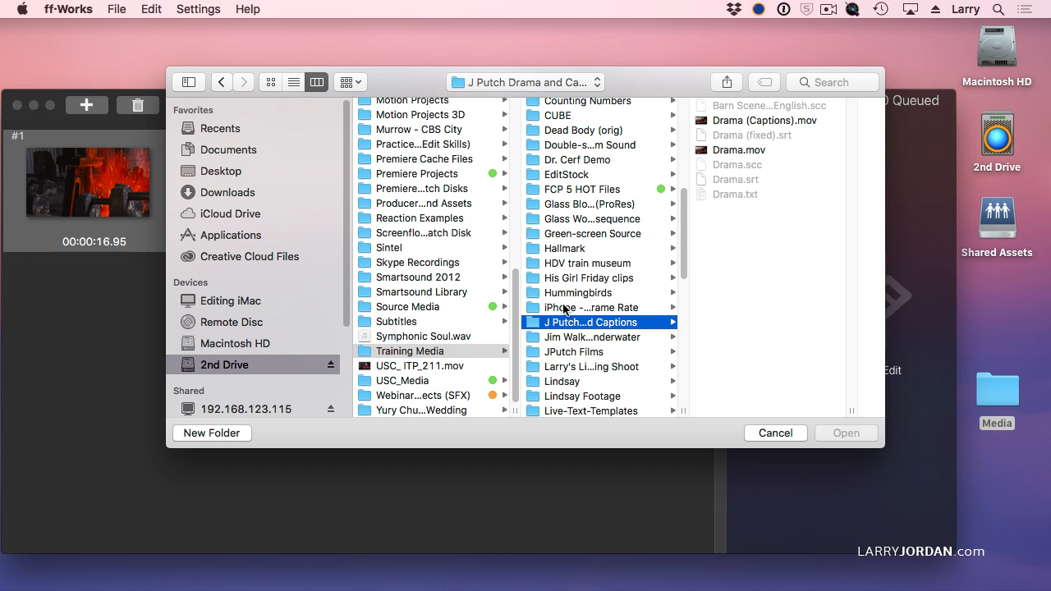
click(556, 353)
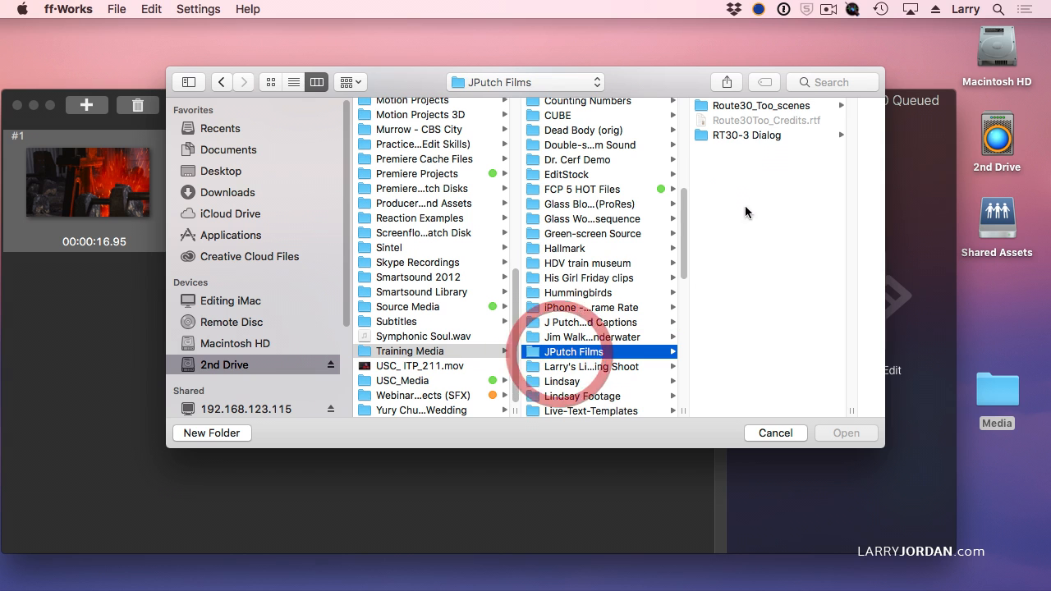
click(742, 135)
click(680, 120)
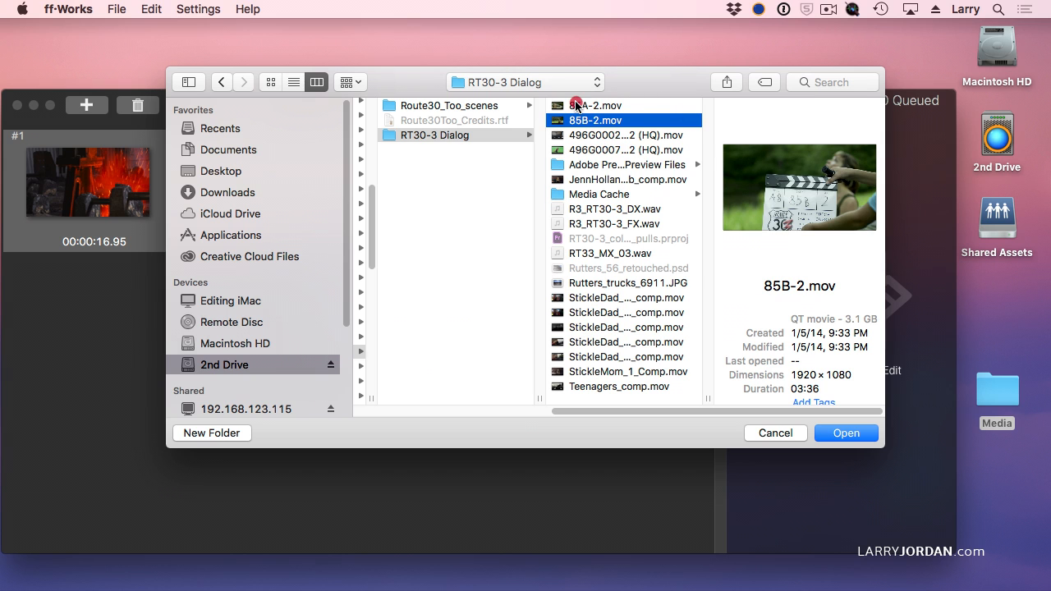
click(578, 106)
click(846, 433)
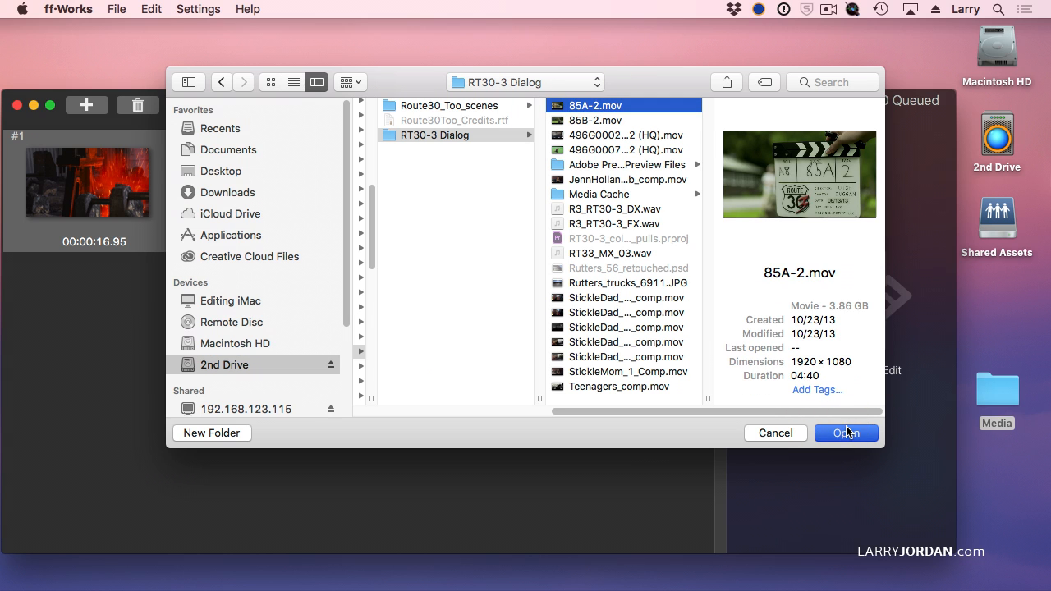
click(845, 433)
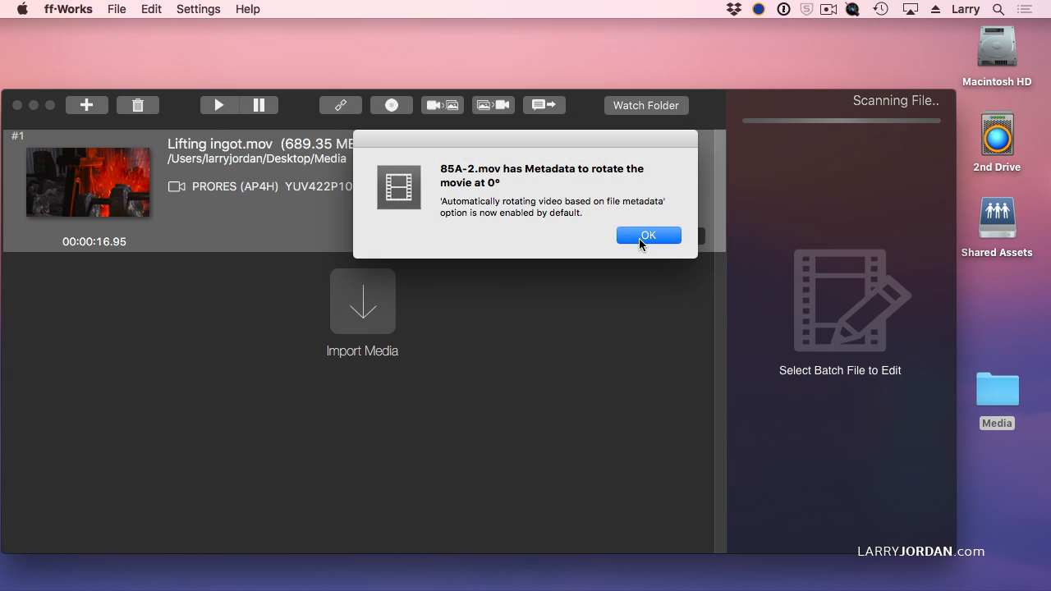
click(640, 237)
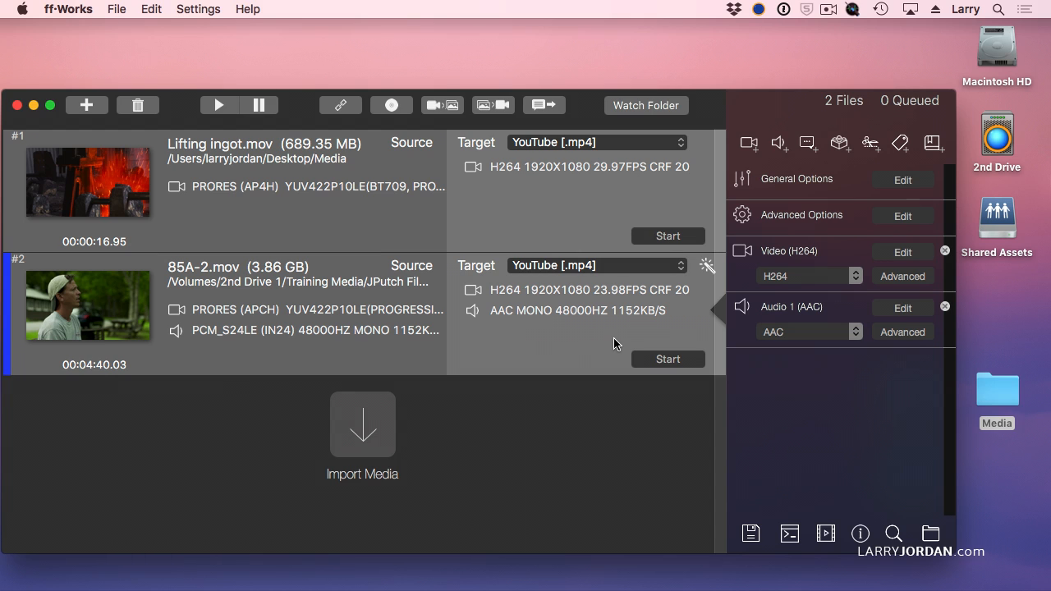
Select the Lifting ingot.mov job and set its target to the YouTube [.mp4] common preset
click(583, 215)
click(591, 145)
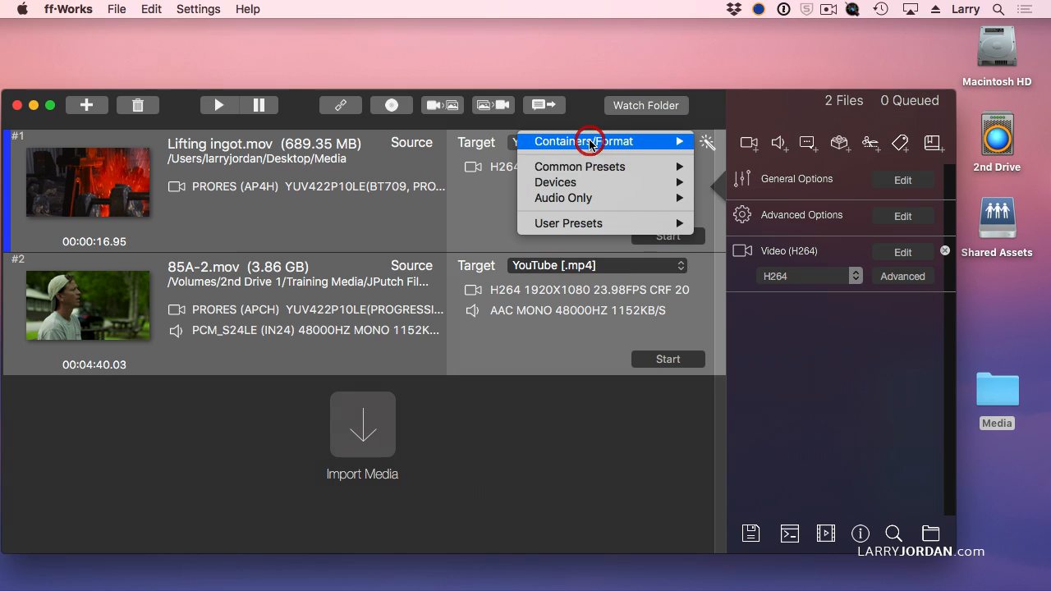
click(491, 195)
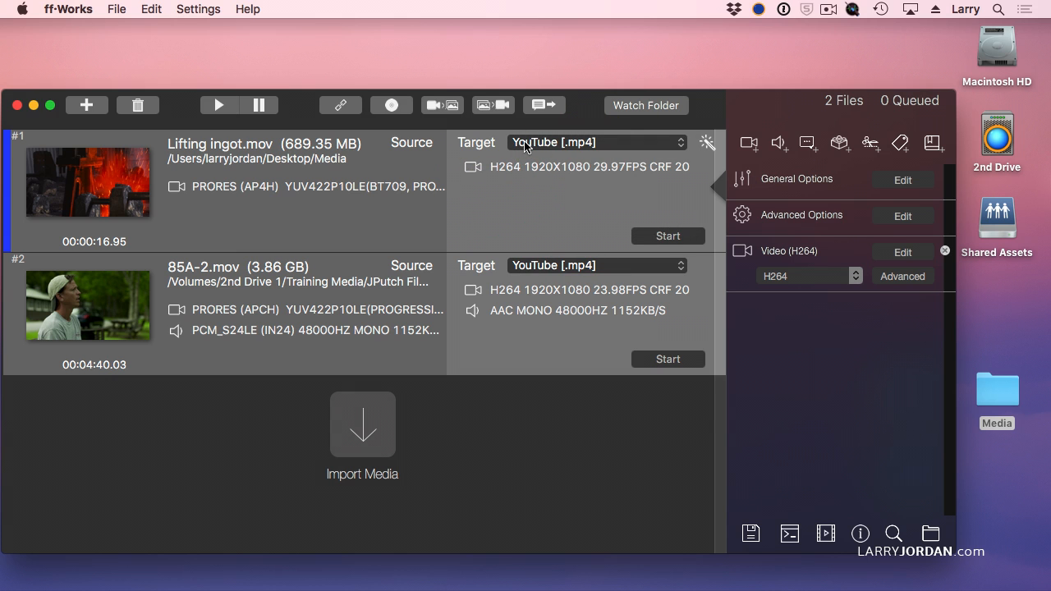
click(521, 146)
mouse_move(520, 168)
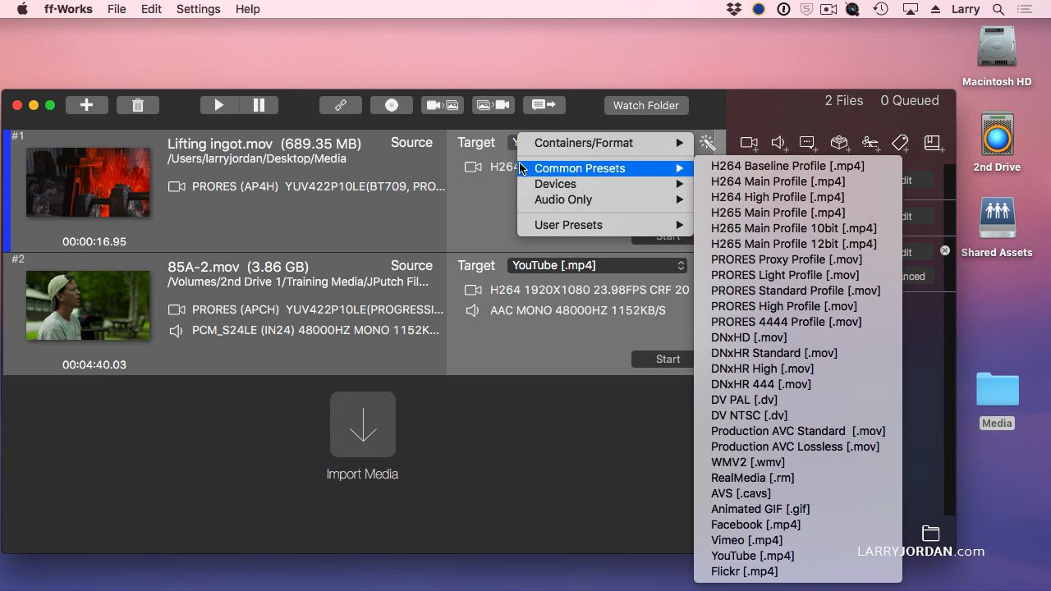
click(850, 559)
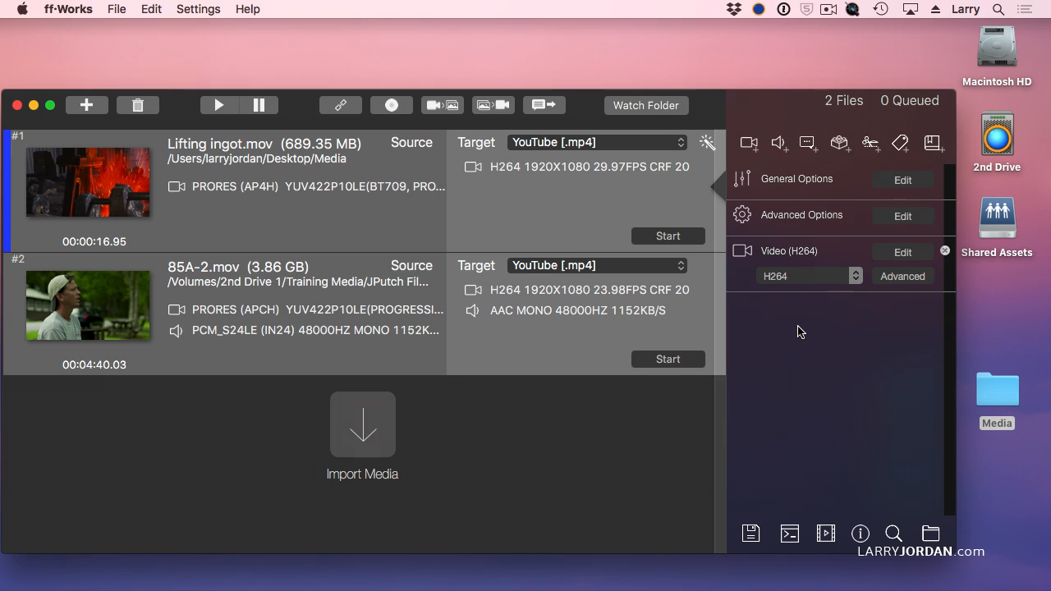
Examine the General Options and Advanced Options settings windows for the Lifting ingot.mov job
click(901, 182)
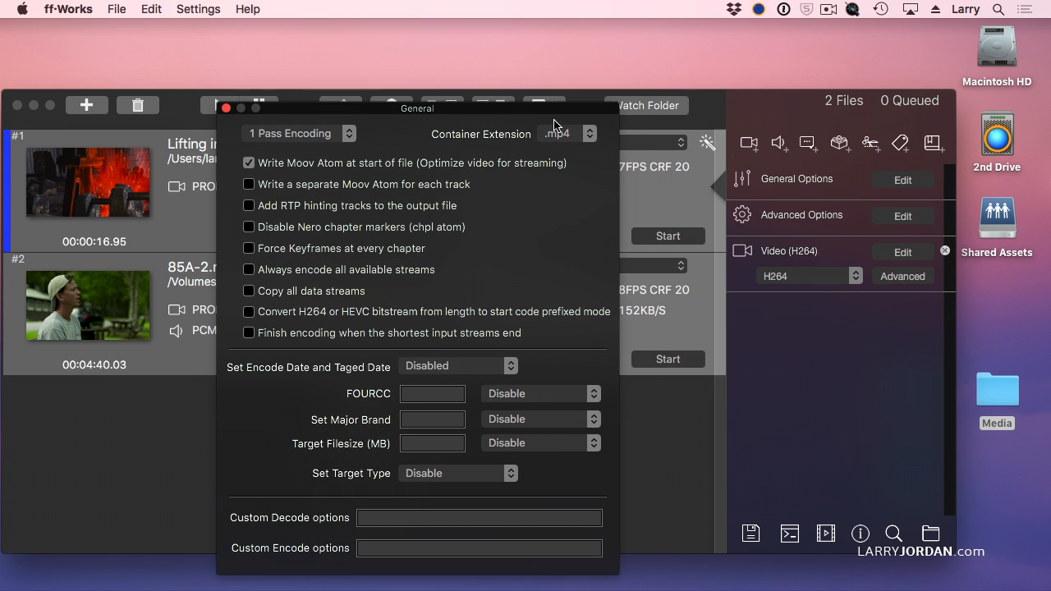
drag(535, 106, 598, 39)
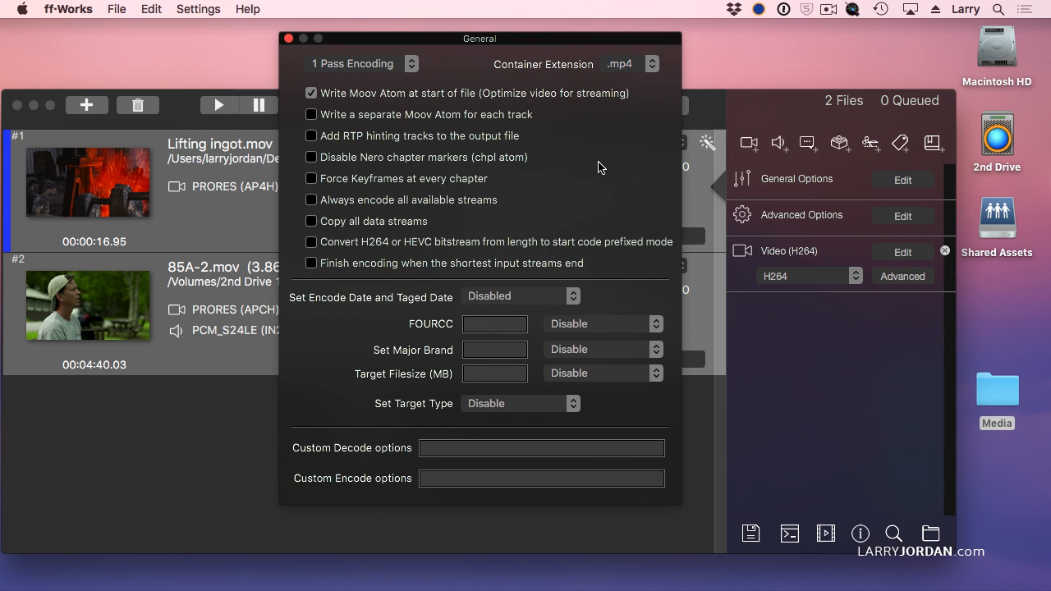
mouse_move(602, 167)
click(288, 40)
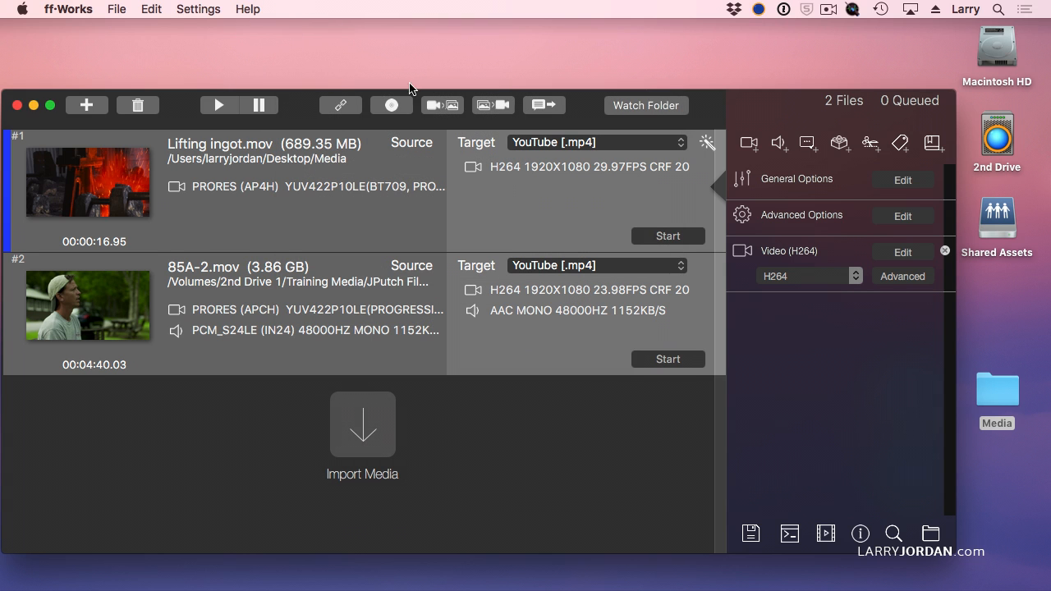
click(898, 217)
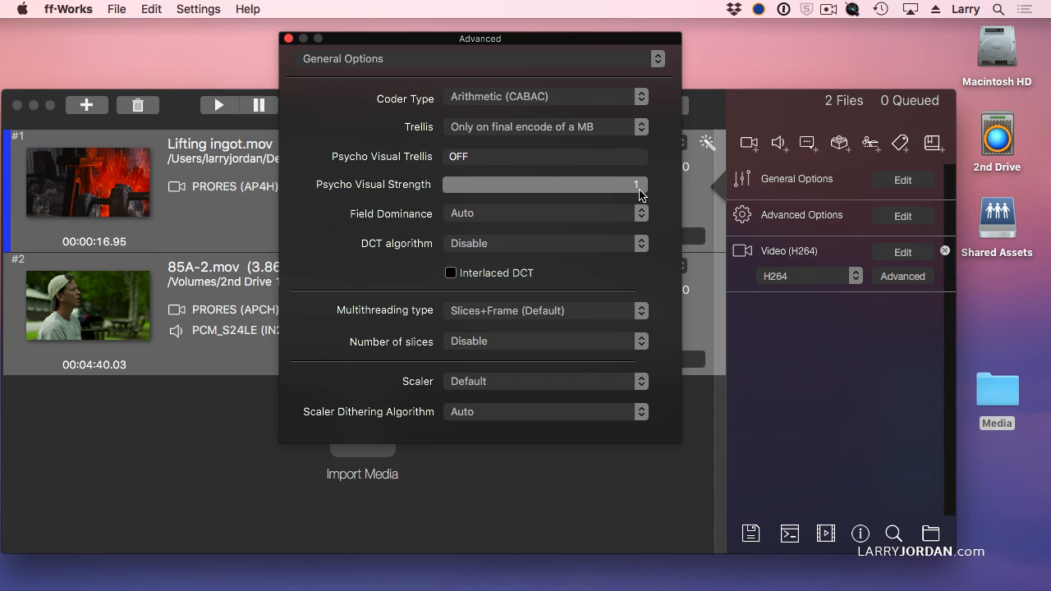
click(288, 38)
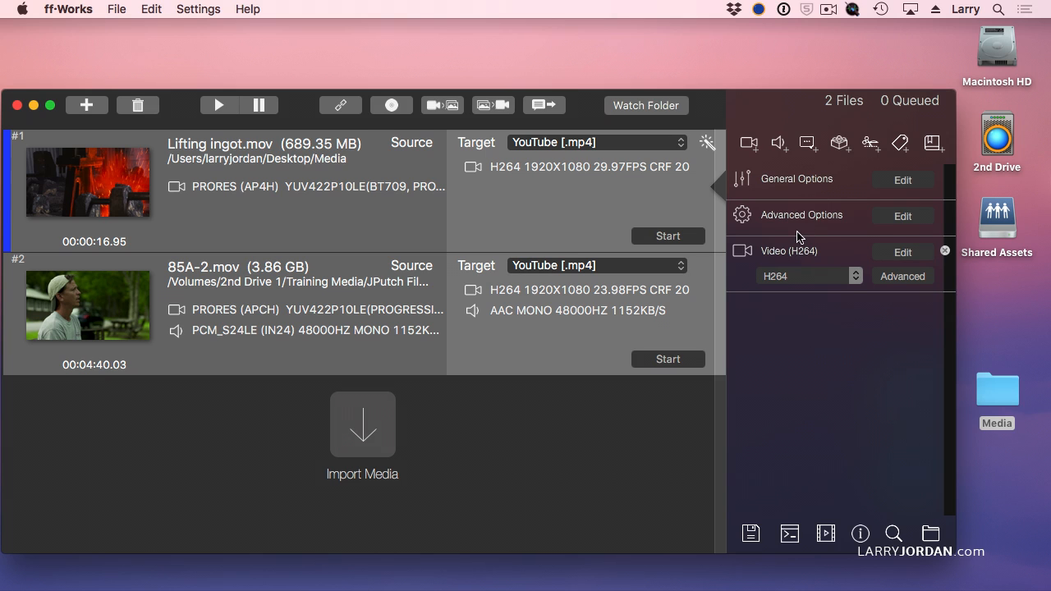
Open the video stream settings, keep the H264 codec, and set the video size to 1280x720 (HD720)
click(917, 252)
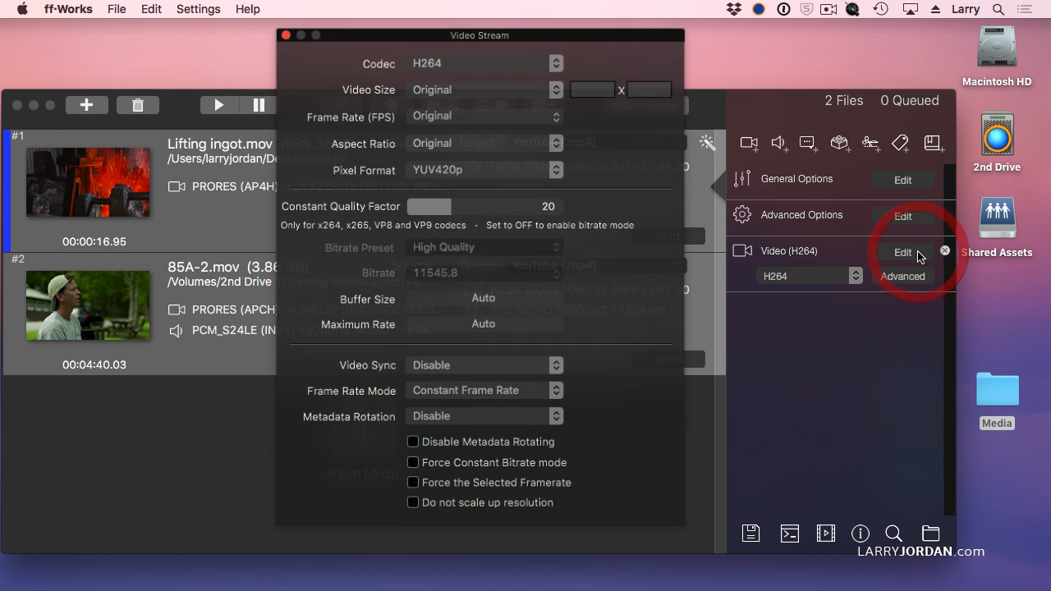
drag(627, 43, 644, 31)
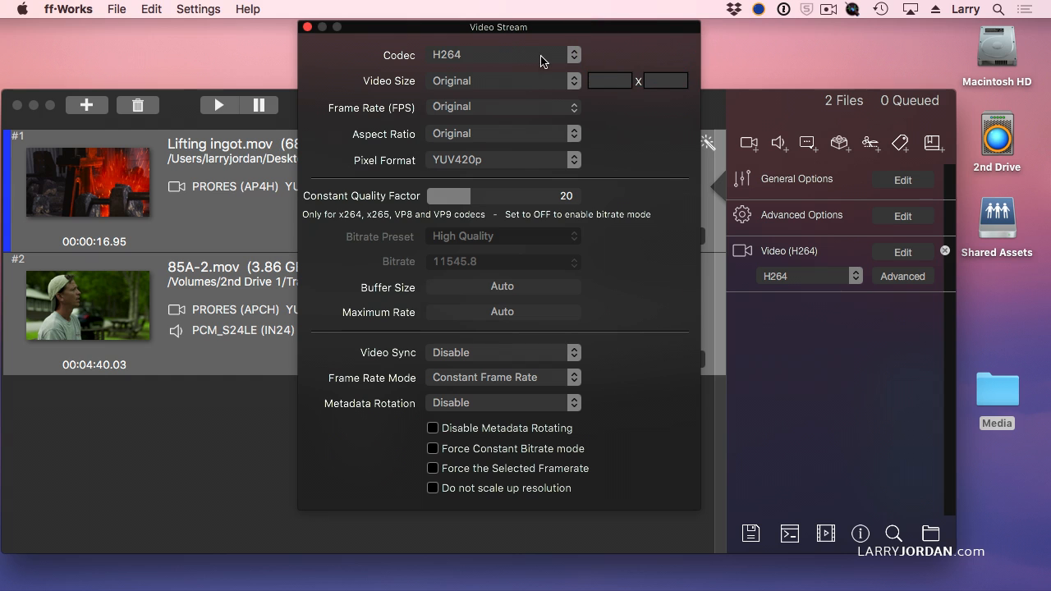
click(573, 55)
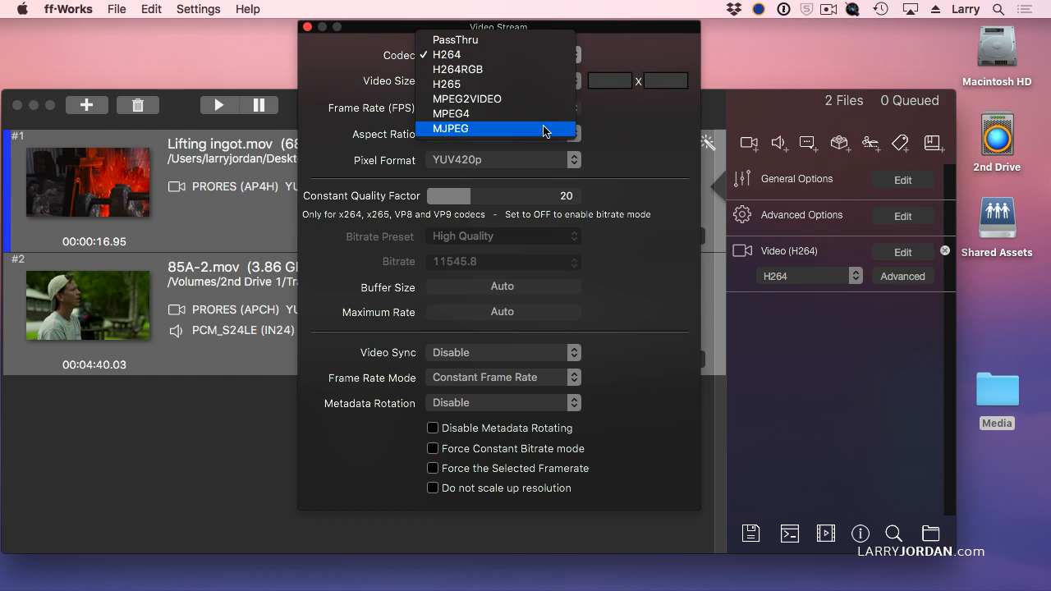
click(548, 64)
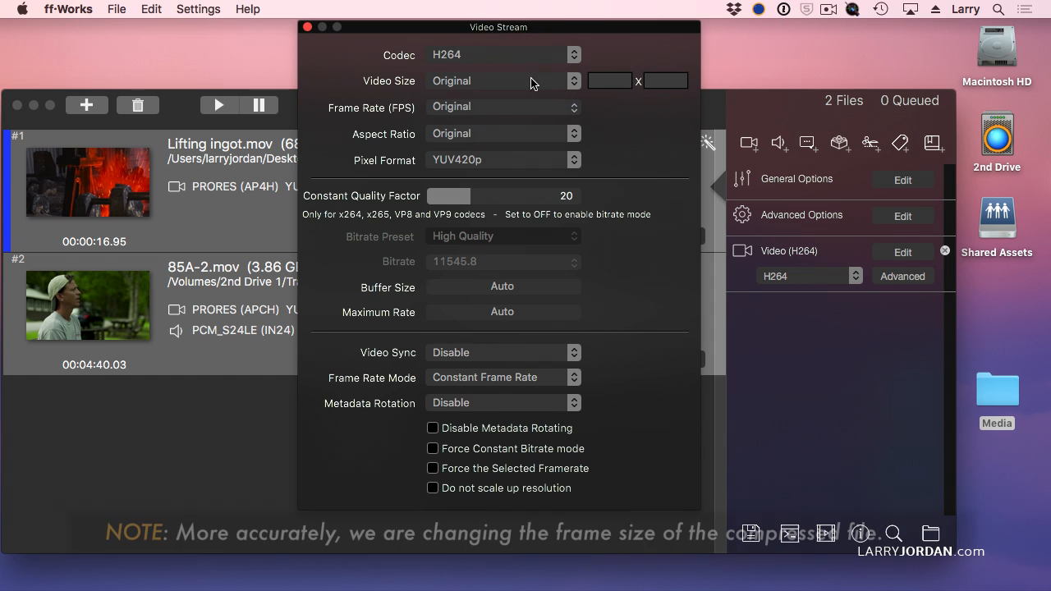
click(532, 81)
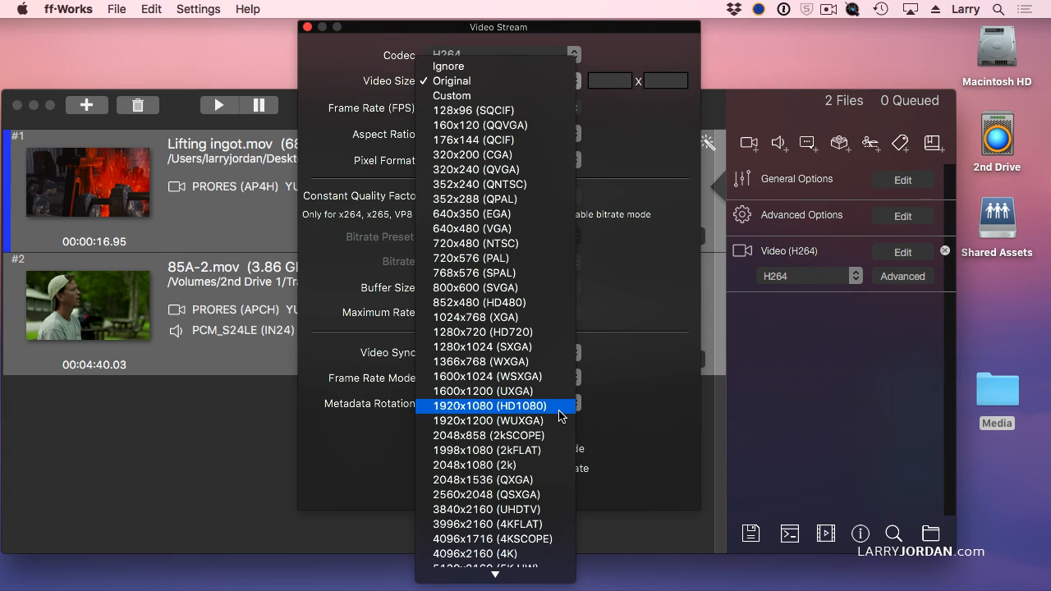
click(555, 338)
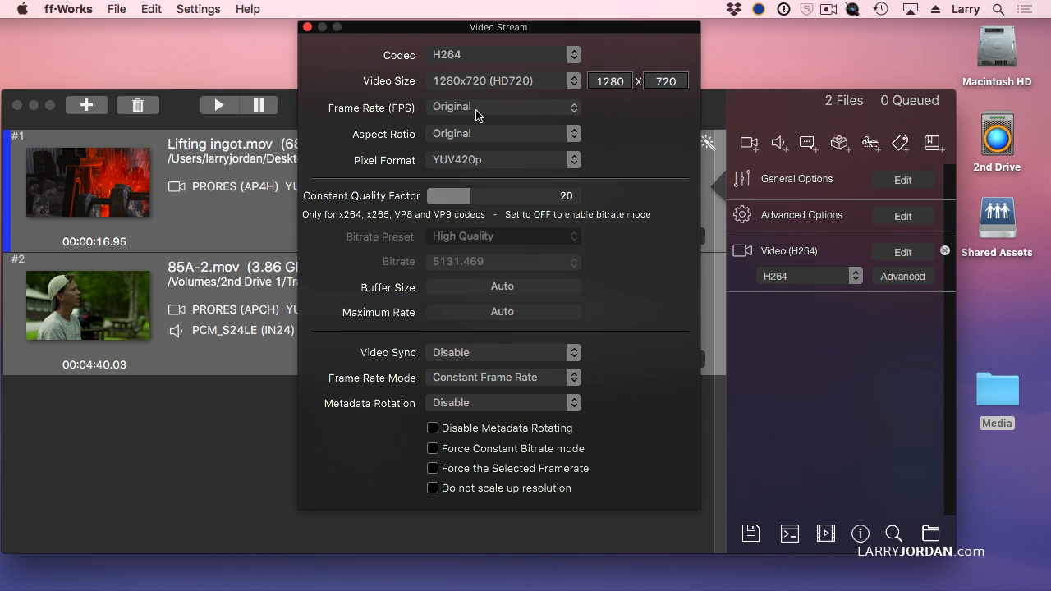
Examine the Aspect Ratio and Pixel Format choices in the video stream settings
click(502, 136)
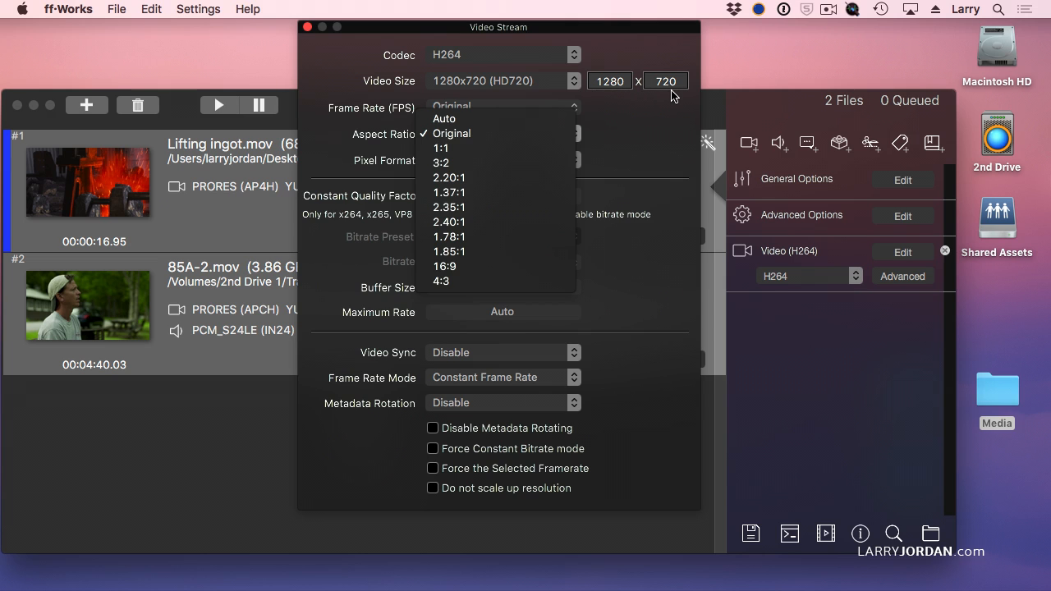
click(479, 133)
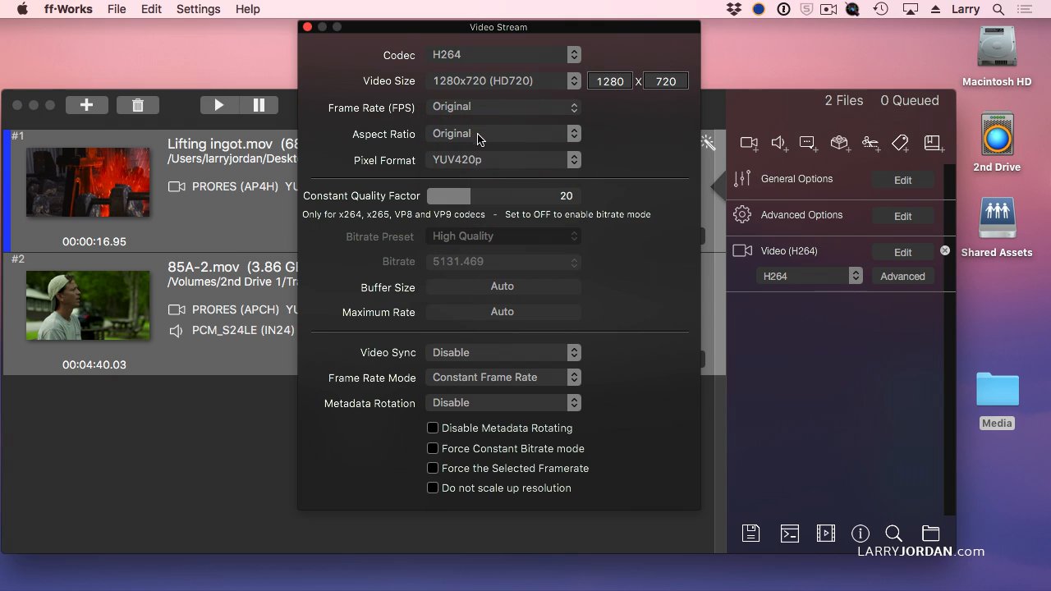
click(510, 162)
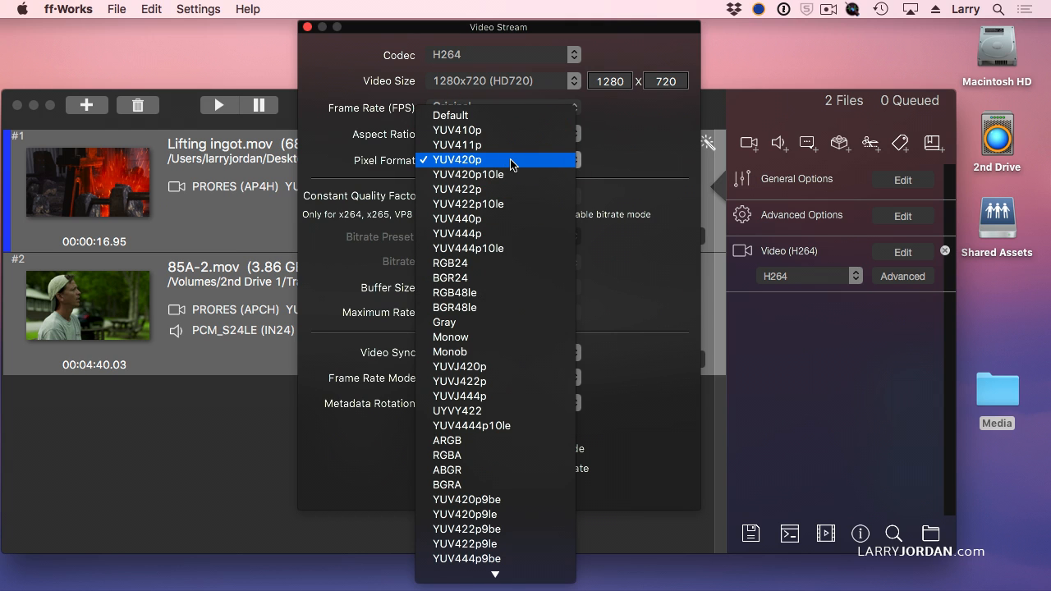
click(510, 162)
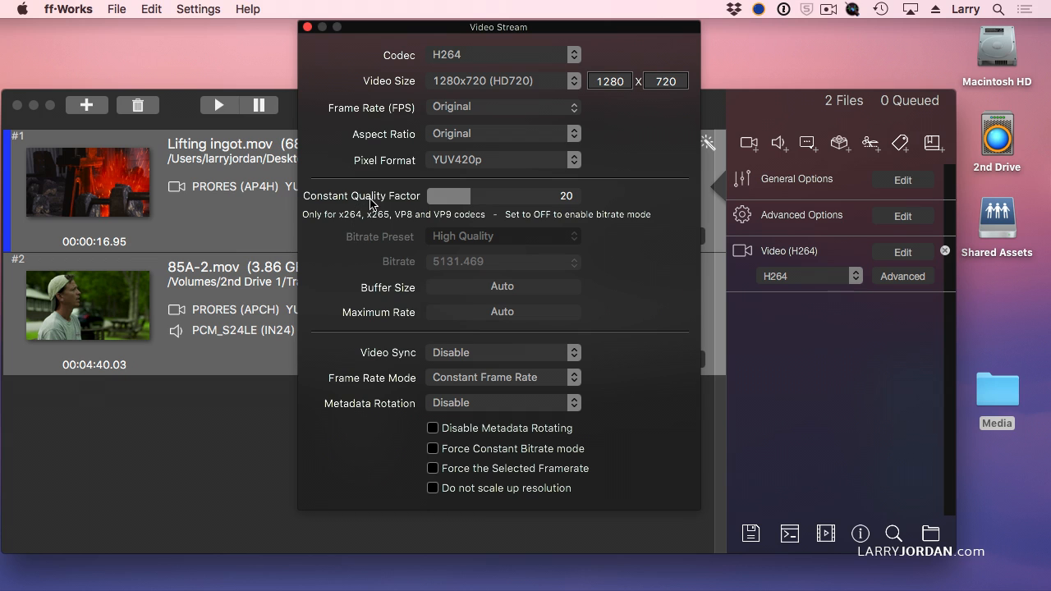
Switch the Constant Quality Factor off and set the Bitrate Preset to Manual
click(472, 198)
drag(472, 198, 382, 198)
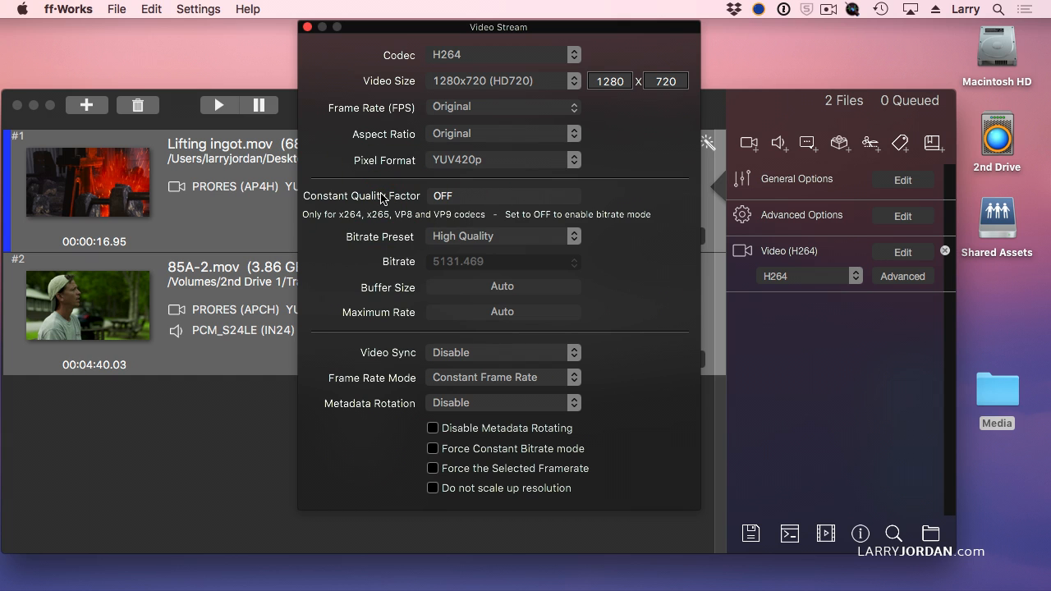
click(536, 236)
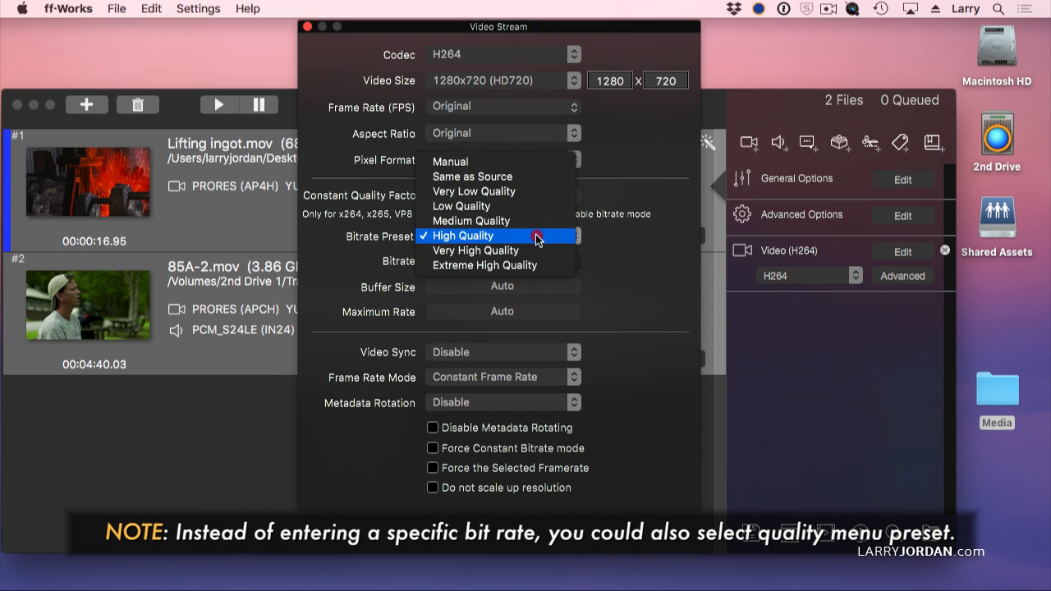
click(528, 167)
Set the bitrate to 1850 and close the video stream settings
click(475, 264)
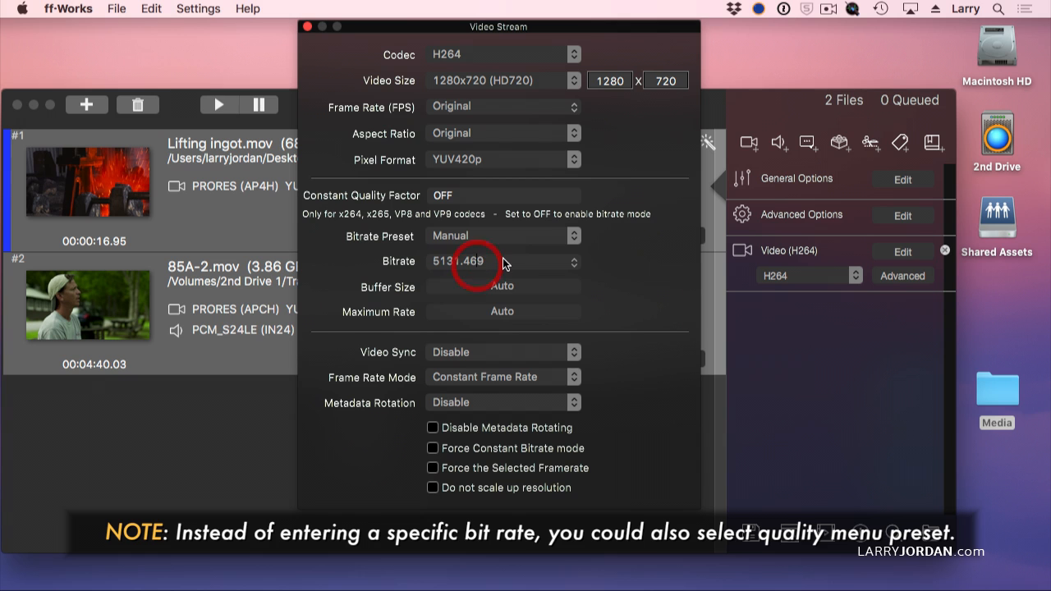
drag(503, 262, 408, 260)
text(1850)
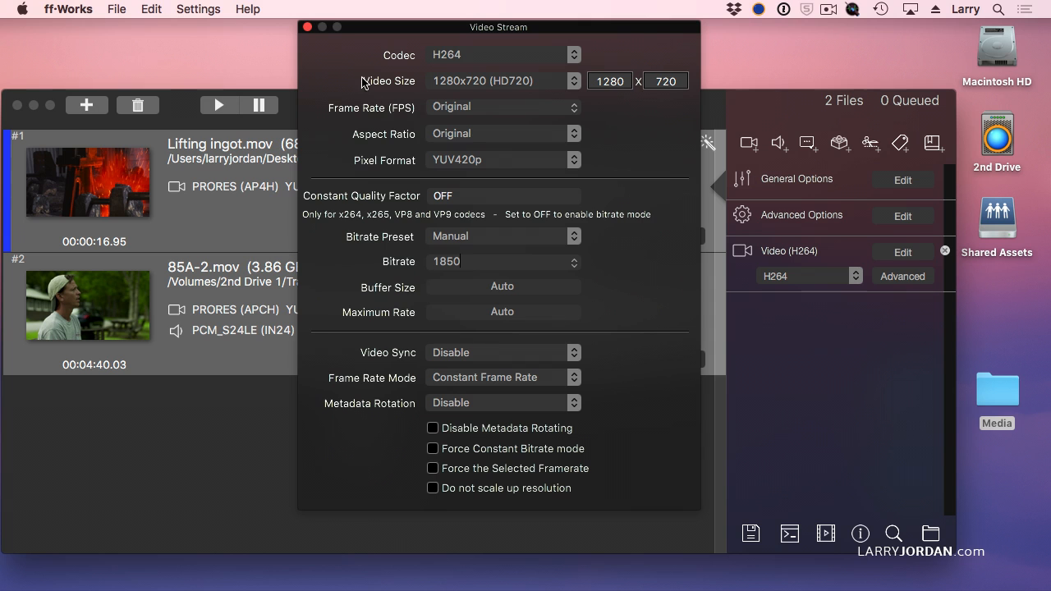
click(307, 28)
click(427, 294)
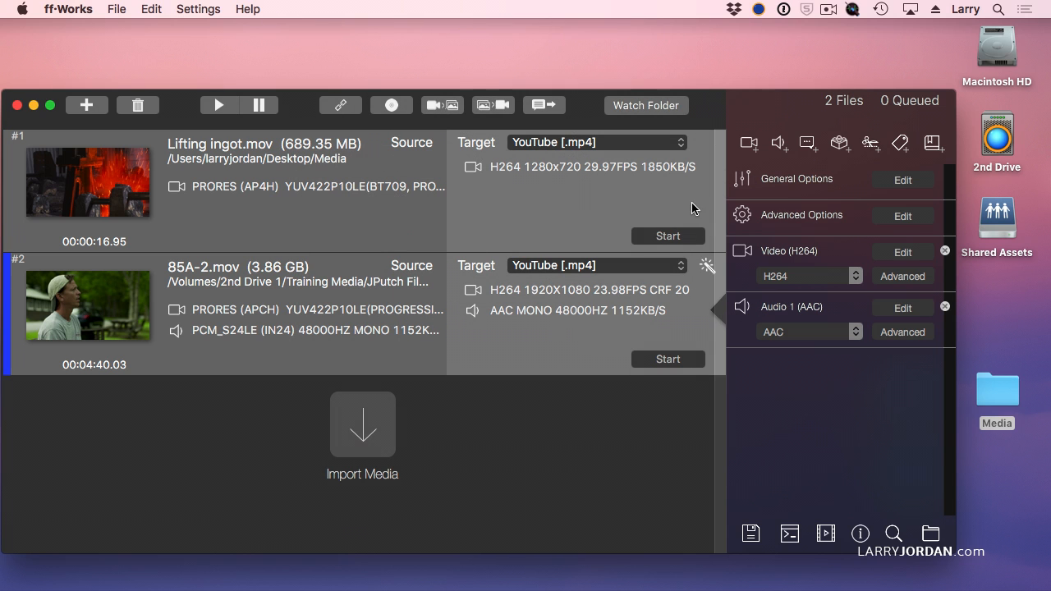
Select each file in turn to compare their streams, and view the second file's advanced X264 video options
click(693, 204)
click(684, 308)
click(715, 187)
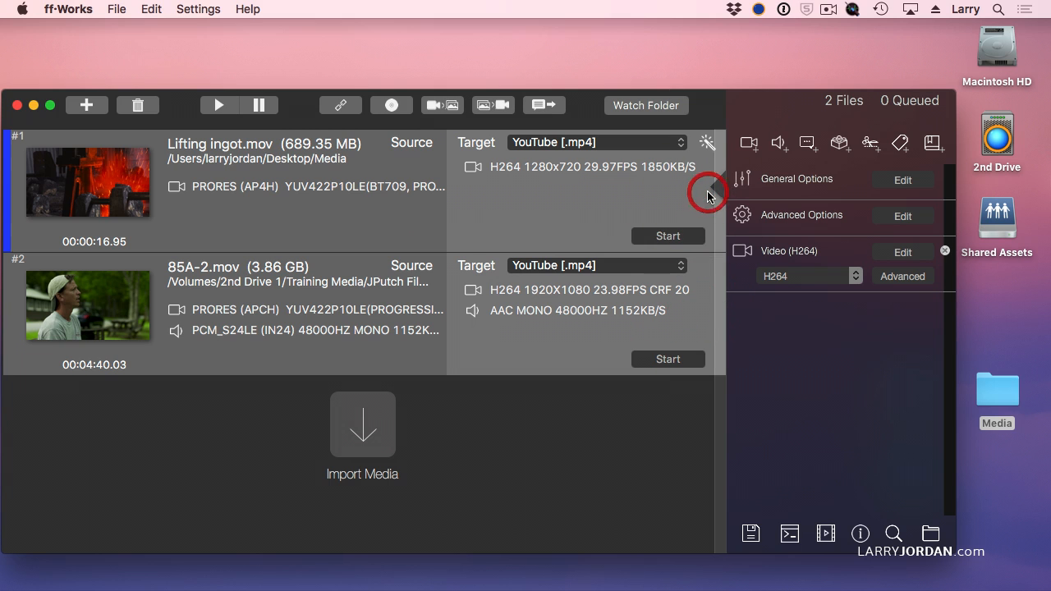
click(703, 315)
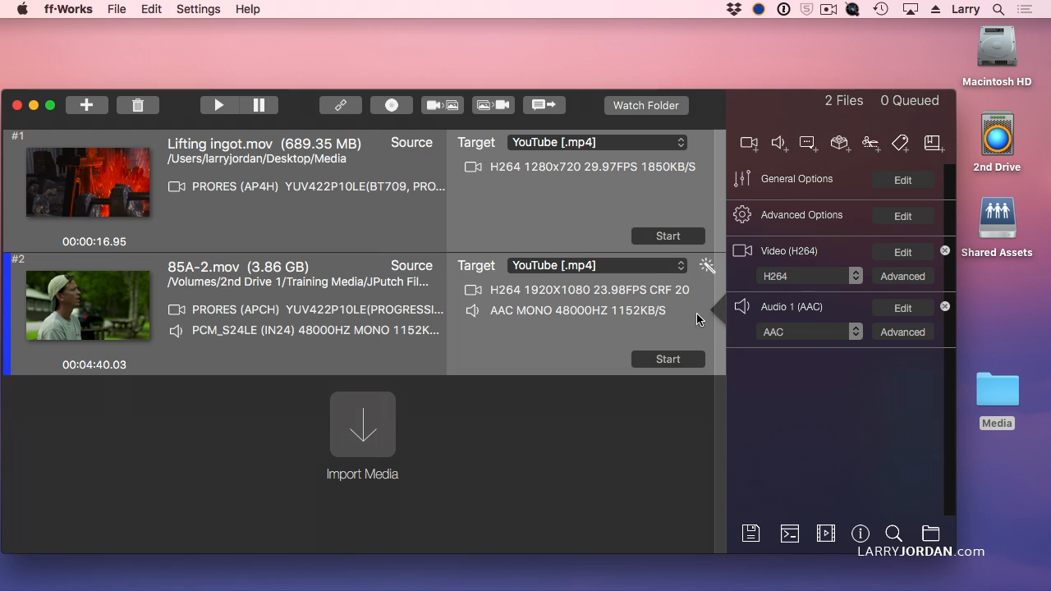
click(683, 207)
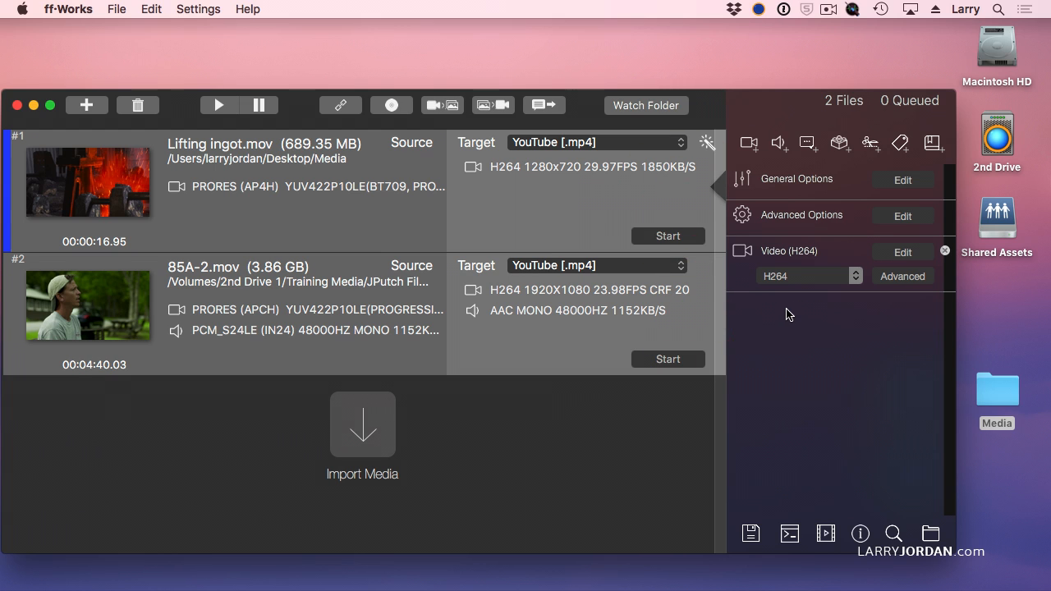
click(667, 301)
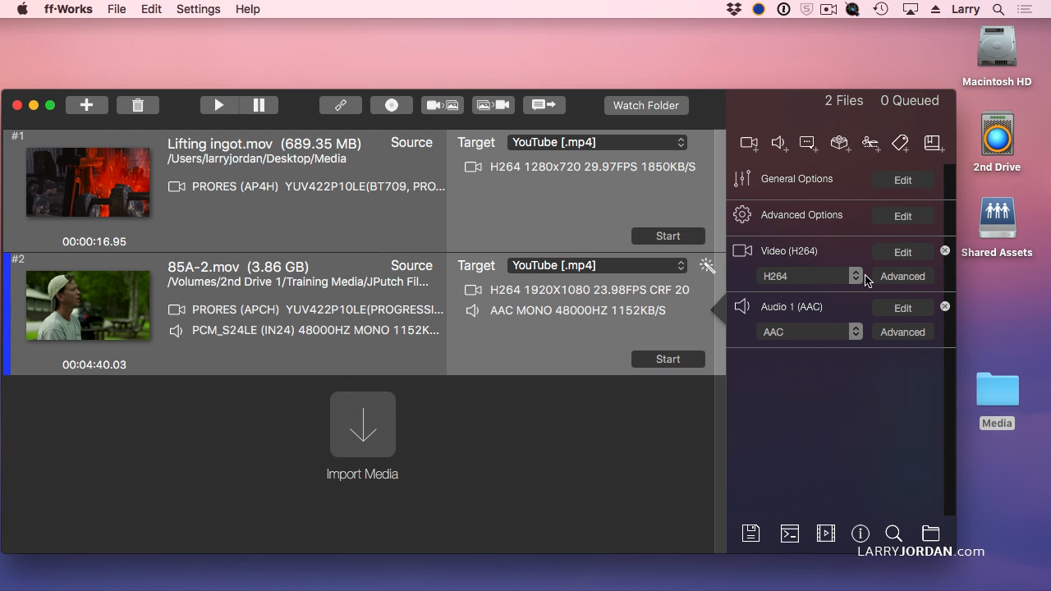
click(902, 276)
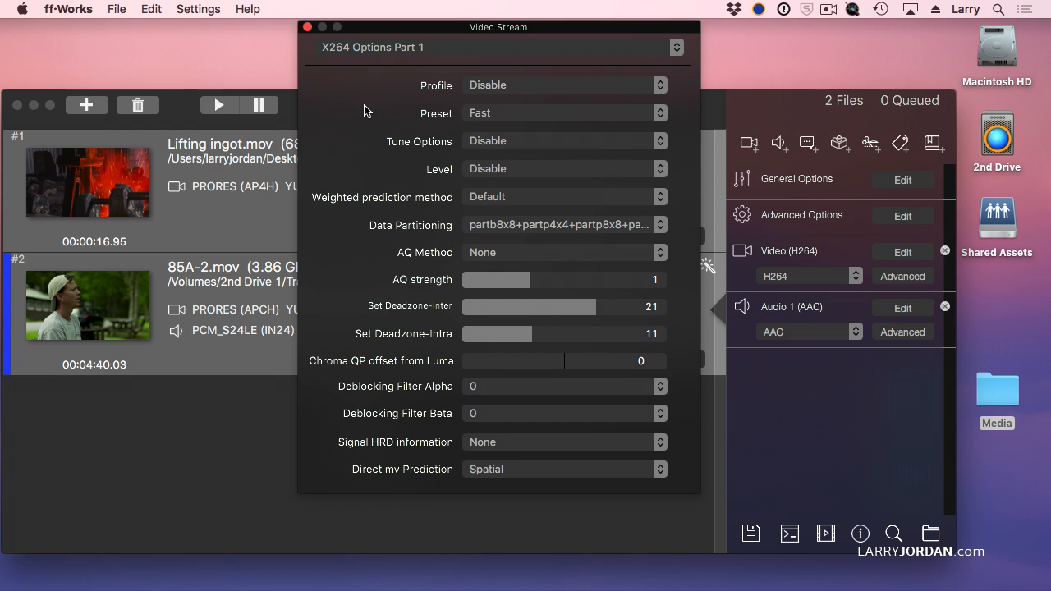
click(307, 27)
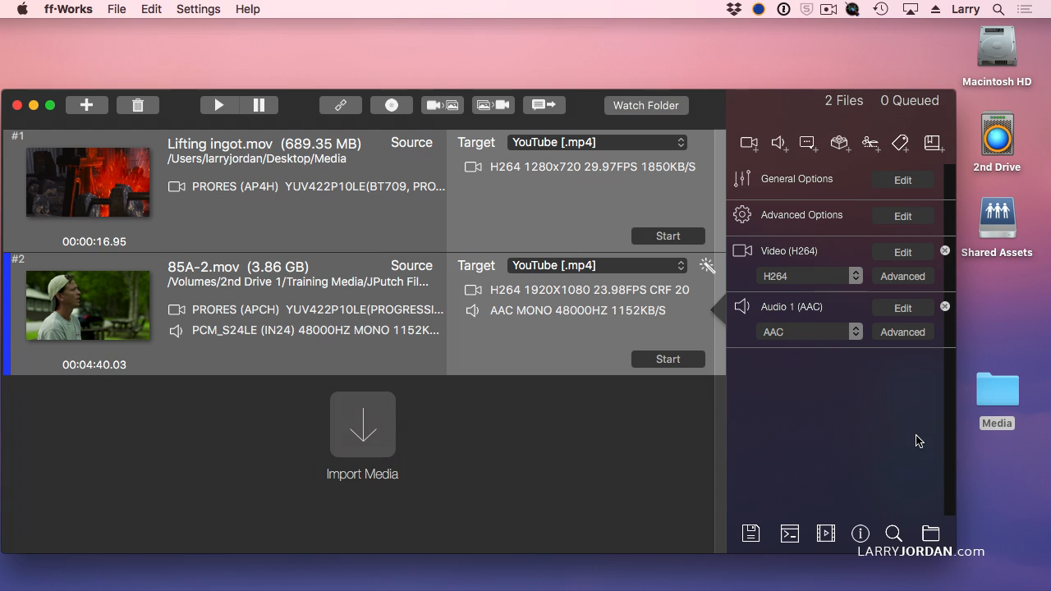
Keep AAC as the second file's audio codec, open its audio stream settings, and set the sample rate to 44100Hz
click(785, 331)
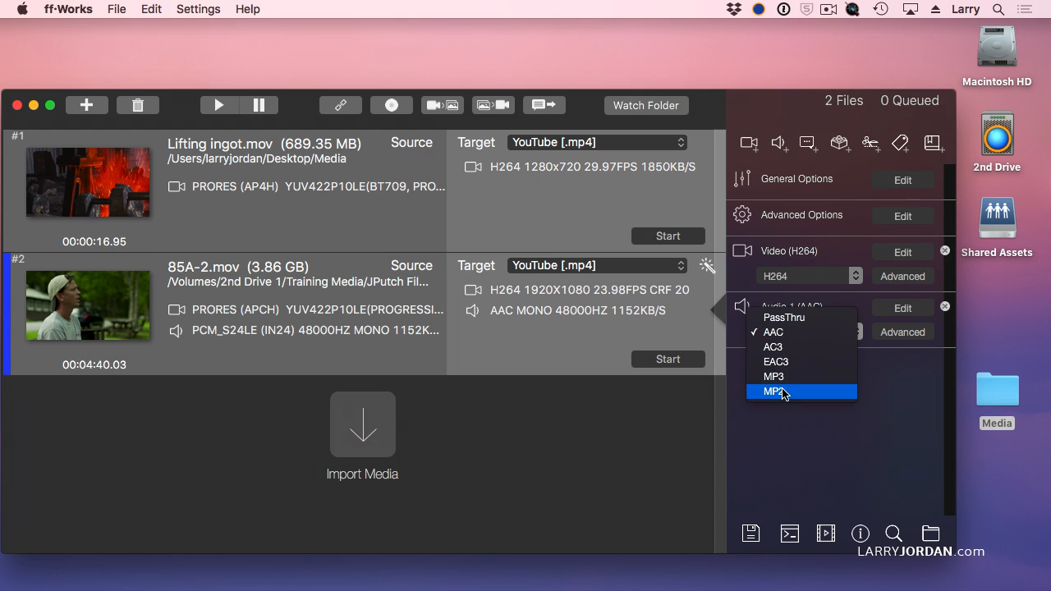
click(790, 332)
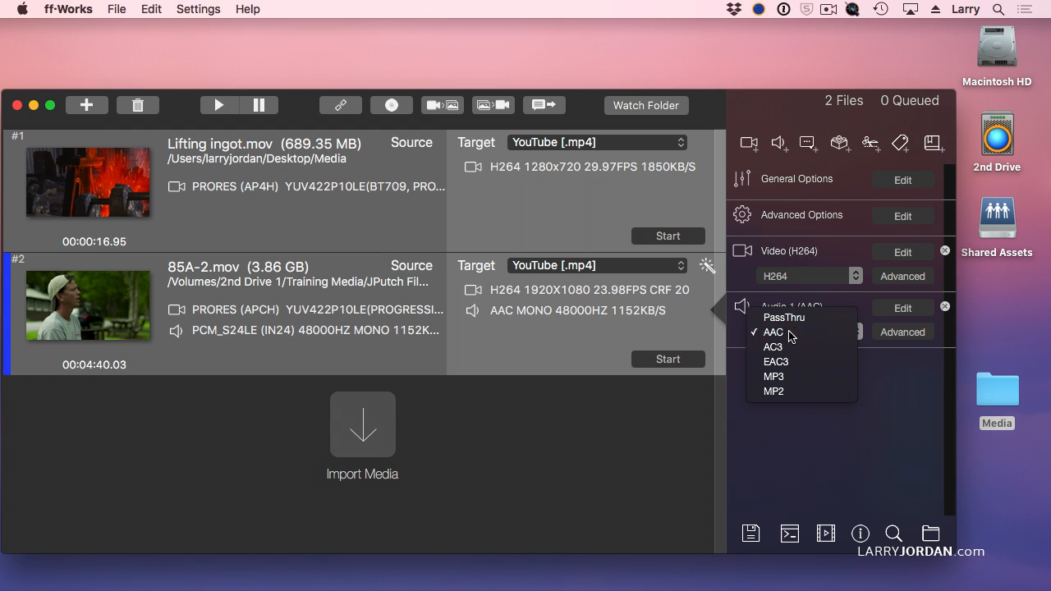
click(889, 309)
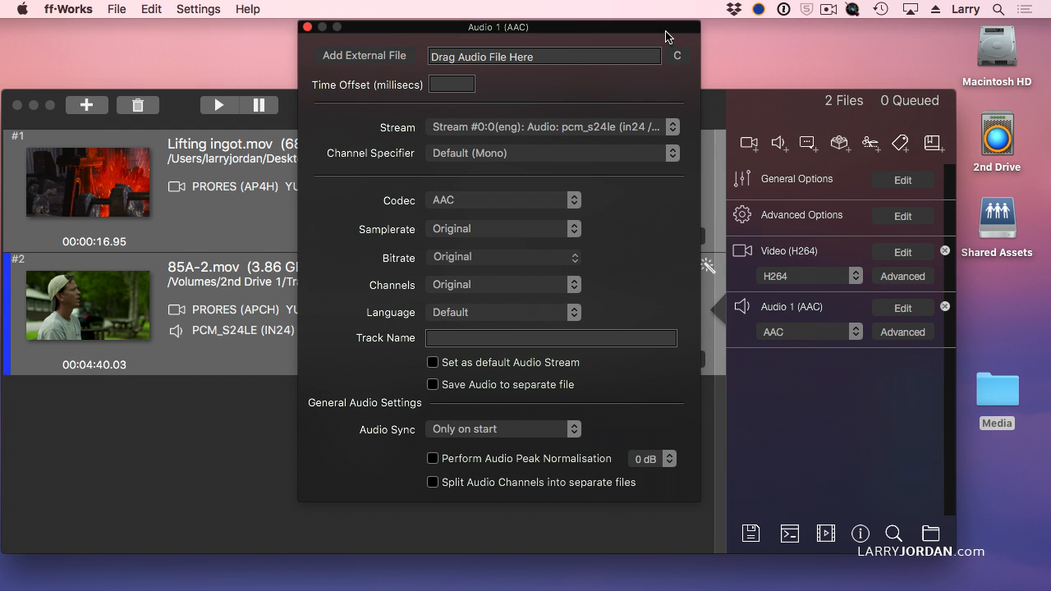
drag(663, 28, 666, 38)
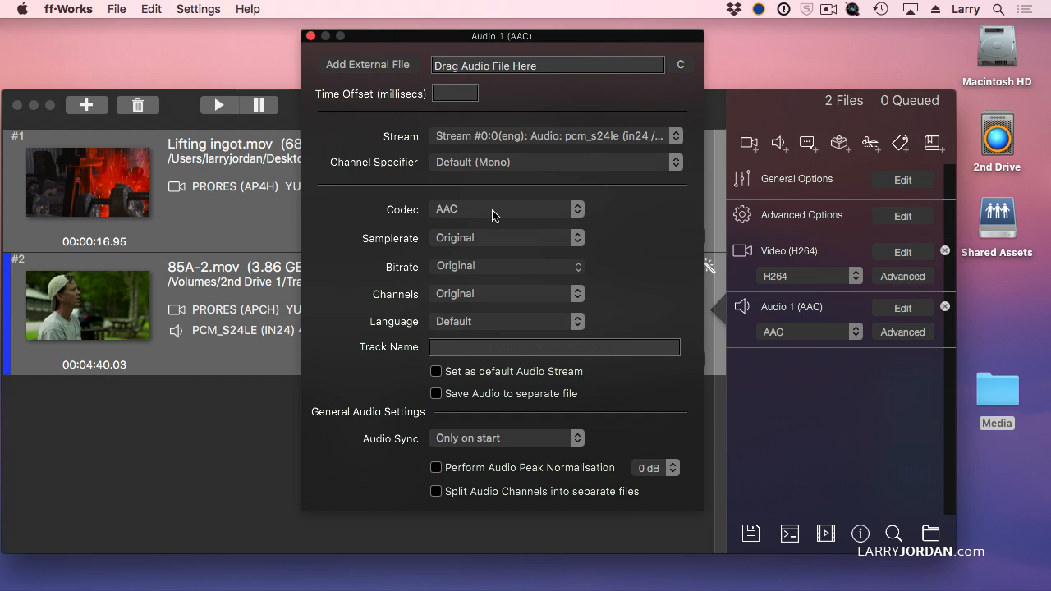
click(500, 240)
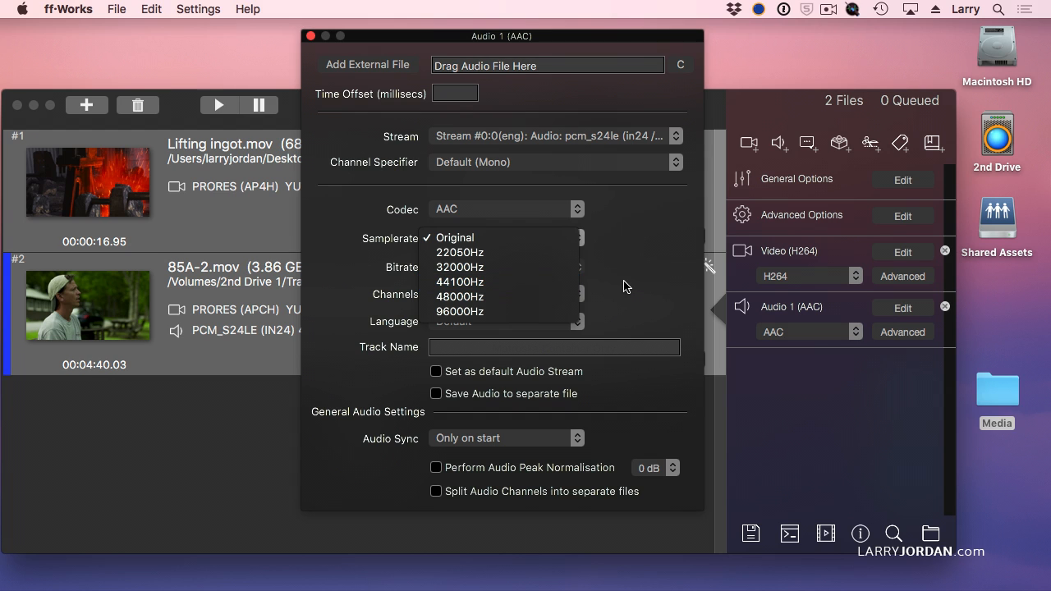
click(547, 283)
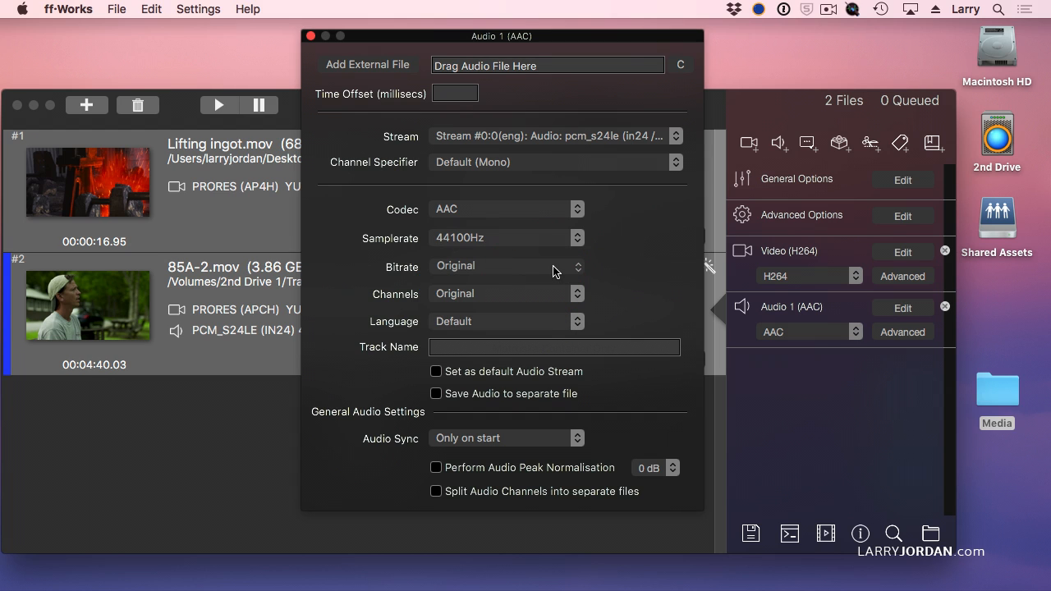
Set the audio bitrate to 128kbit/s and the channels to Stereo
click(579, 266)
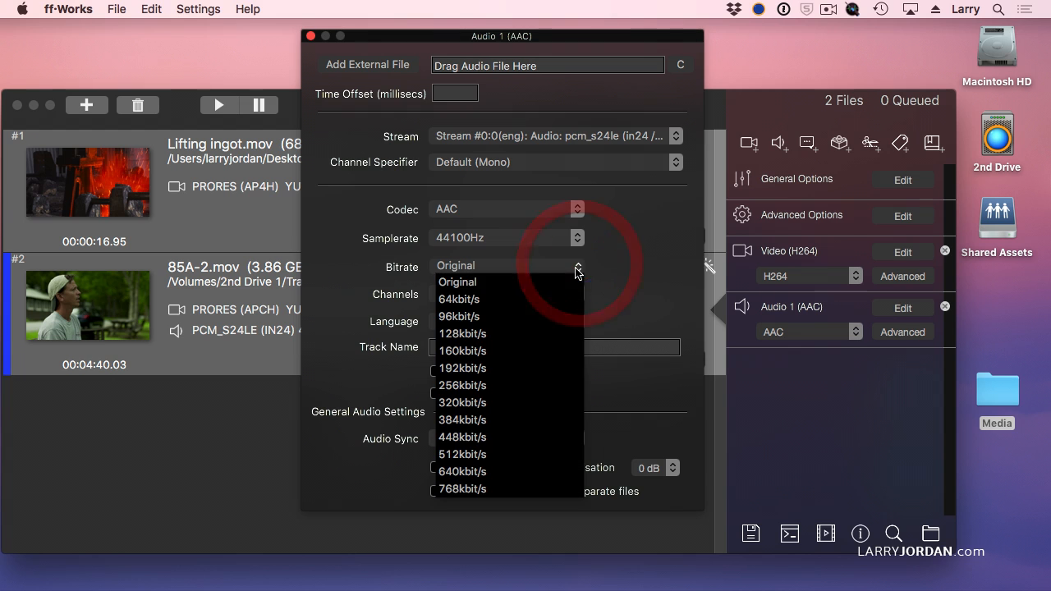
click(448, 335)
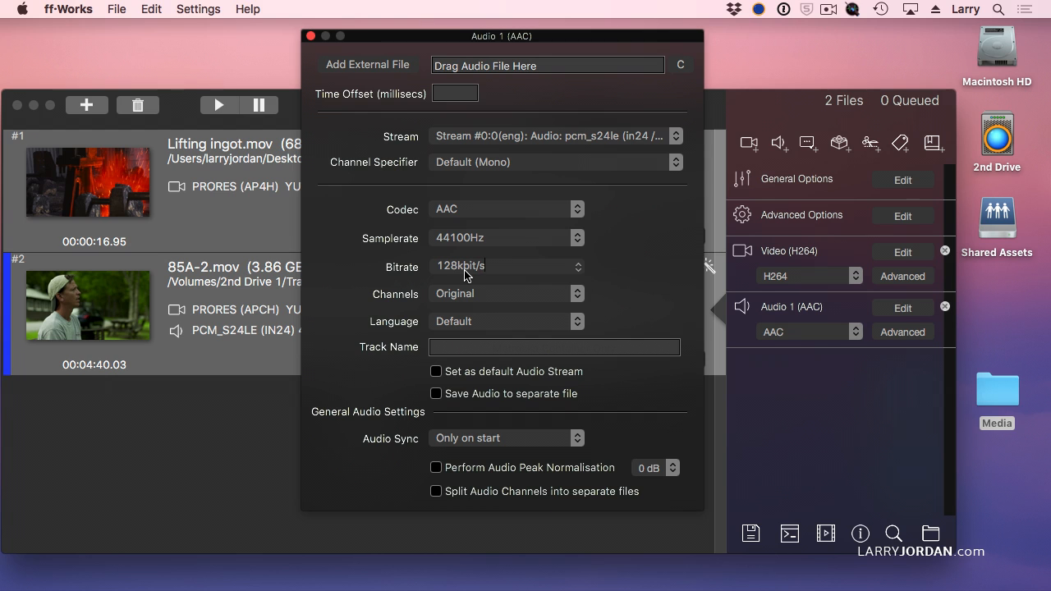
click(576, 267)
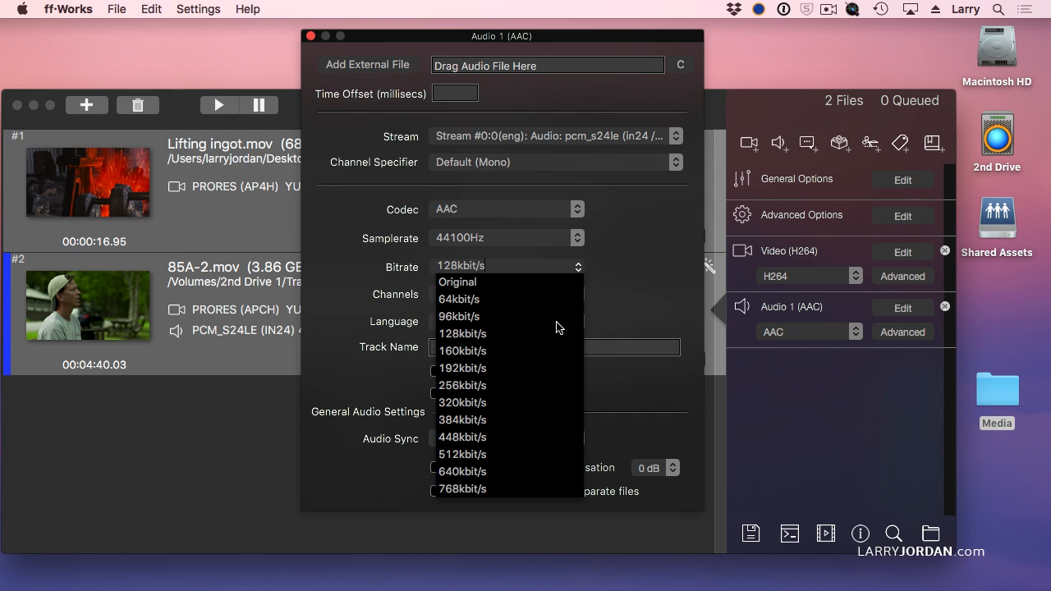
click(482, 385)
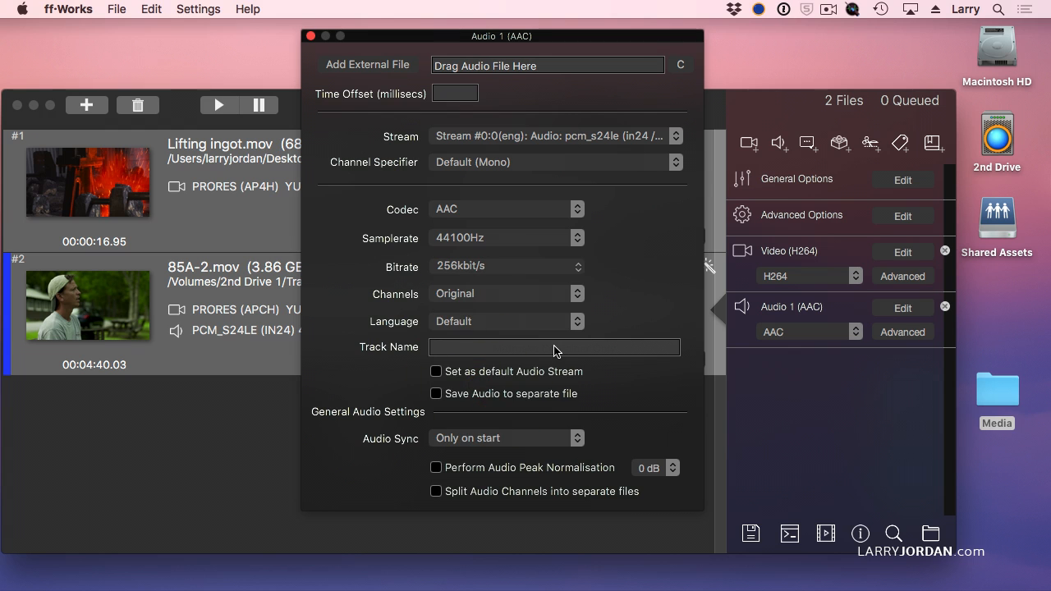
click(579, 268)
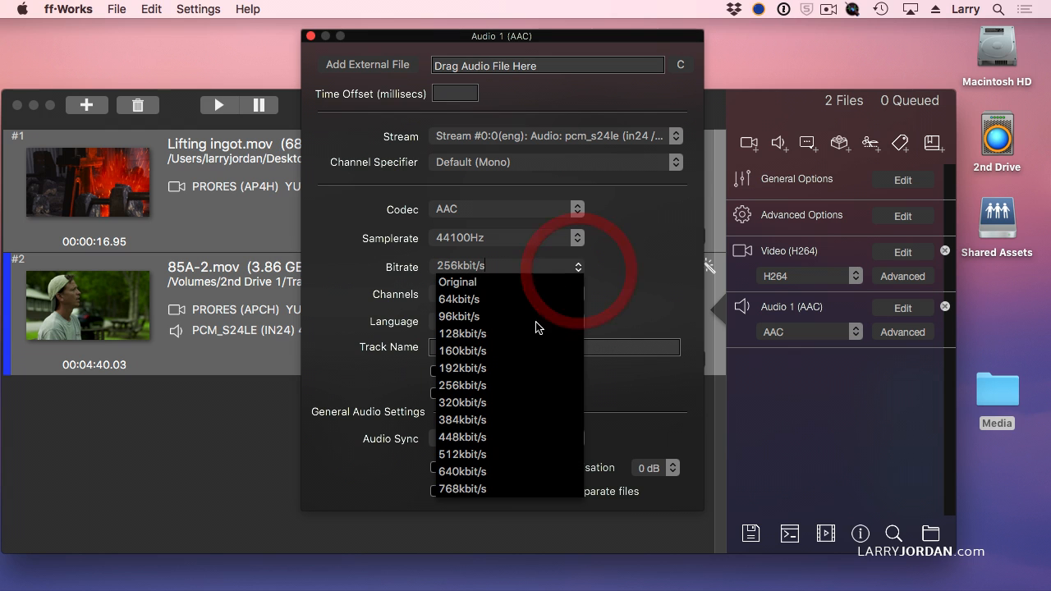
click(460, 333)
click(491, 295)
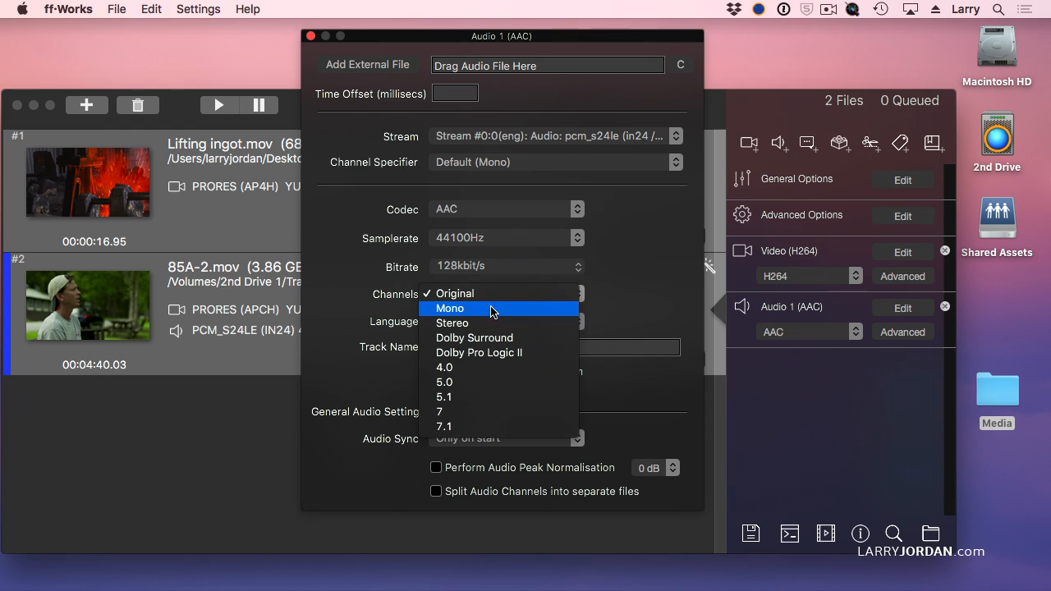
click(473, 324)
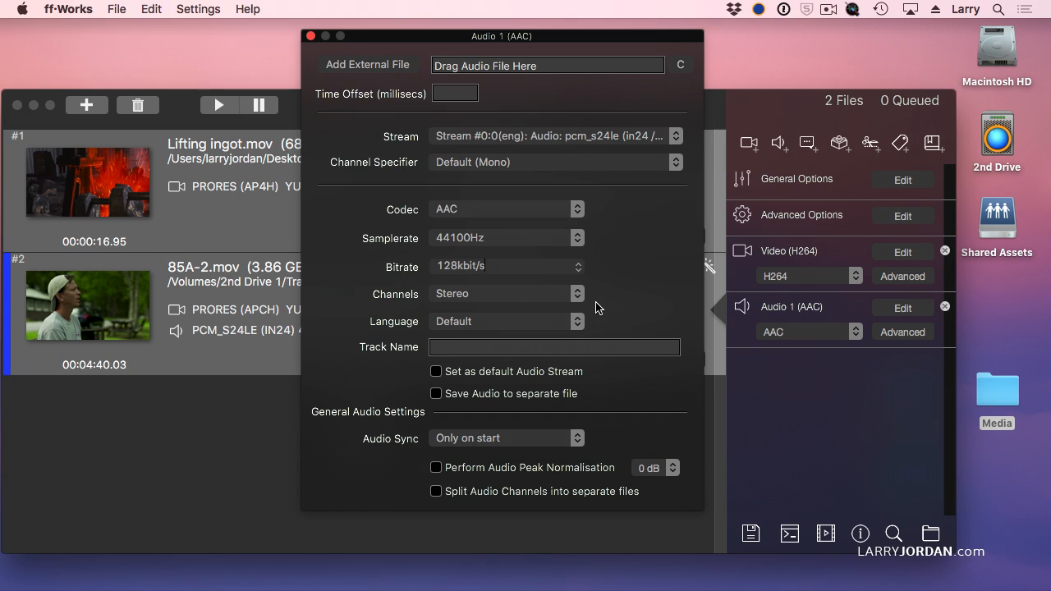
Set the audio to a 32000Hz sample rate, 64kbit/s bitrate and Mono channels
click(579, 238)
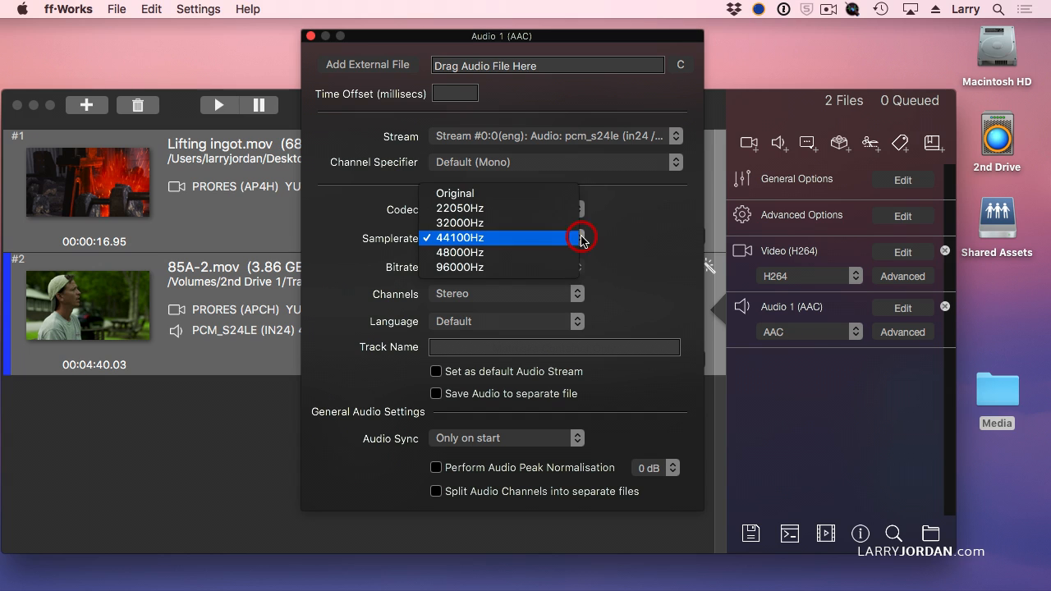
click(539, 231)
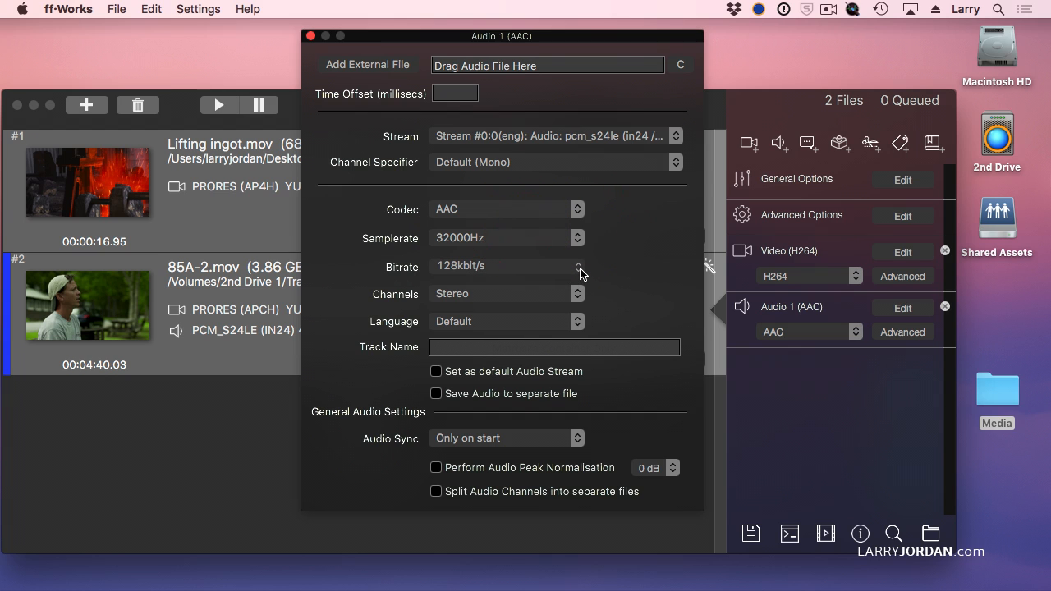
click(579, 269)
click(456, 300)
click(535, 294)
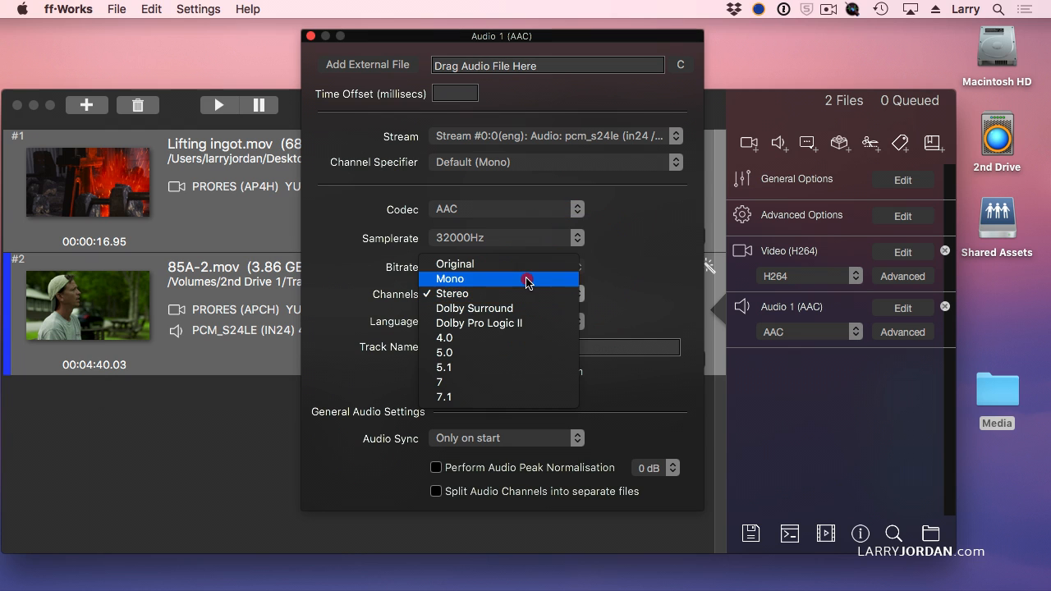
click(528, 280)
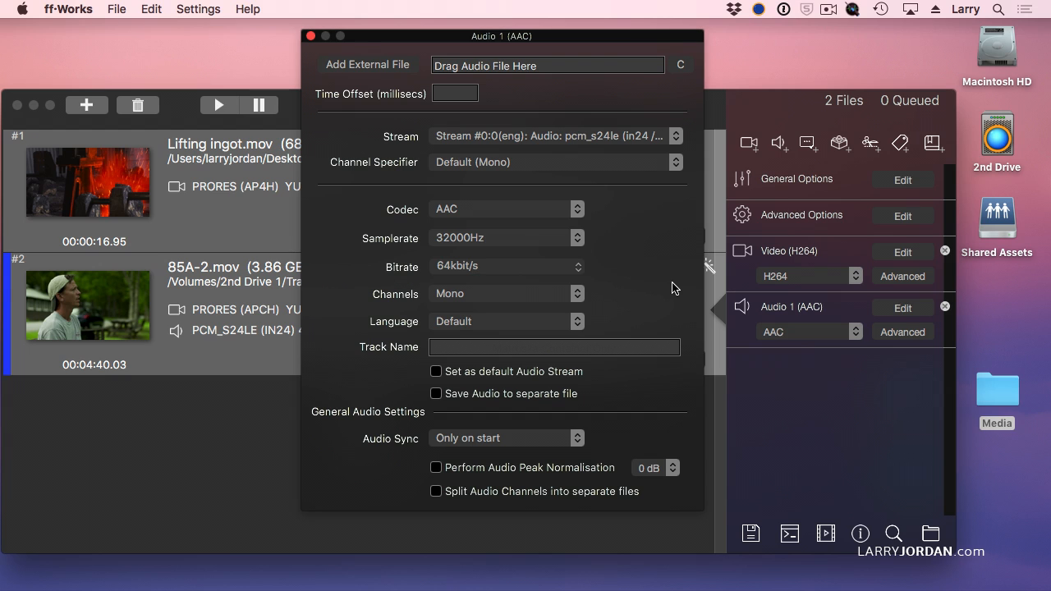
Set the audio back to 44100Hz, 128kbit/s and Stereo, then close the audio stream settings
click(517, 237)
click(507, 253)
click(579, 269)
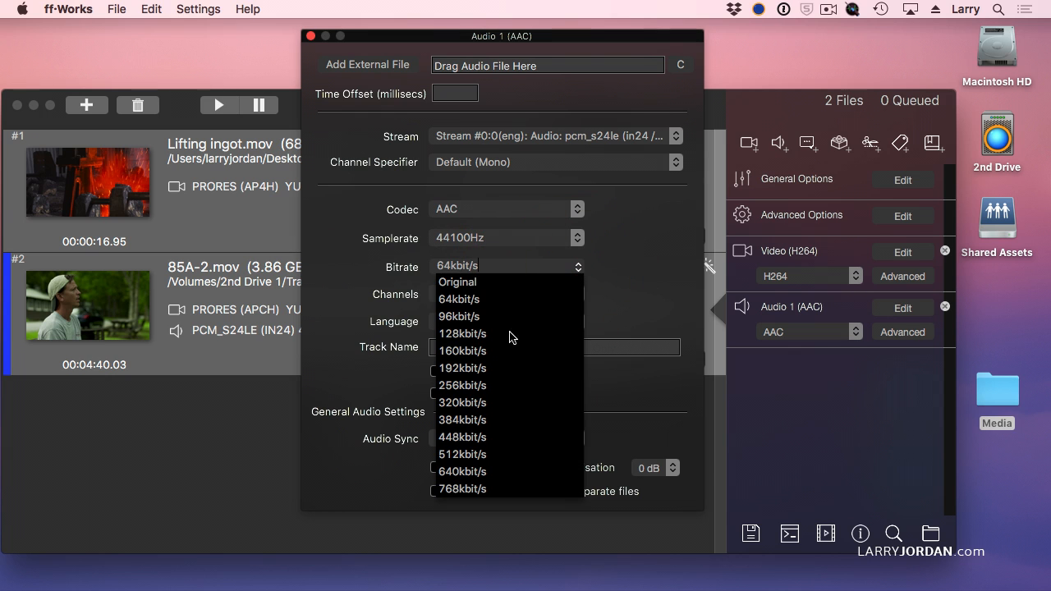
click(470, 330)
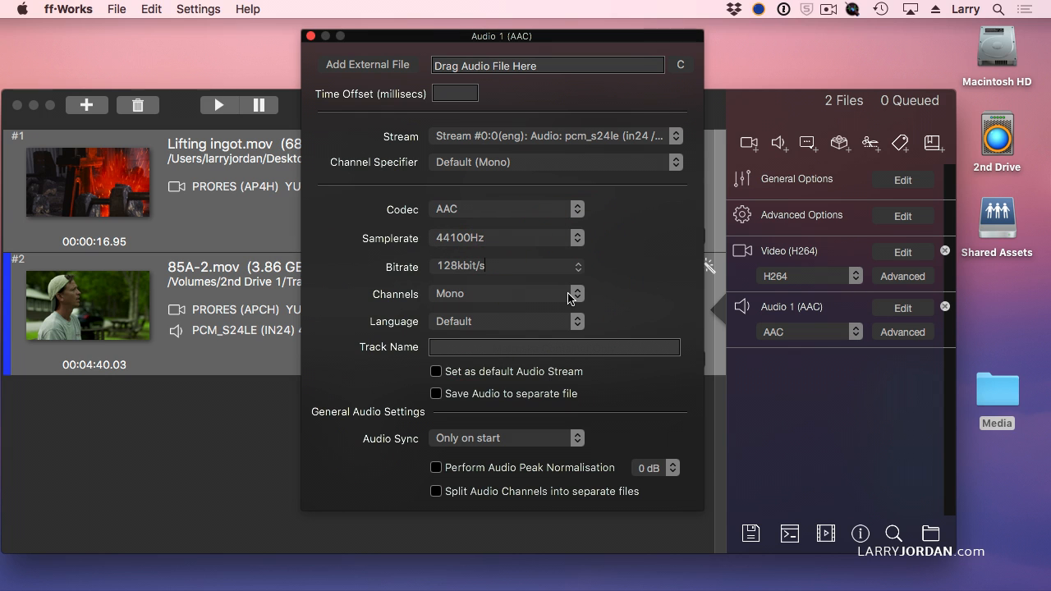
click(575, 294)
click(522, 312)
click(310, 37)
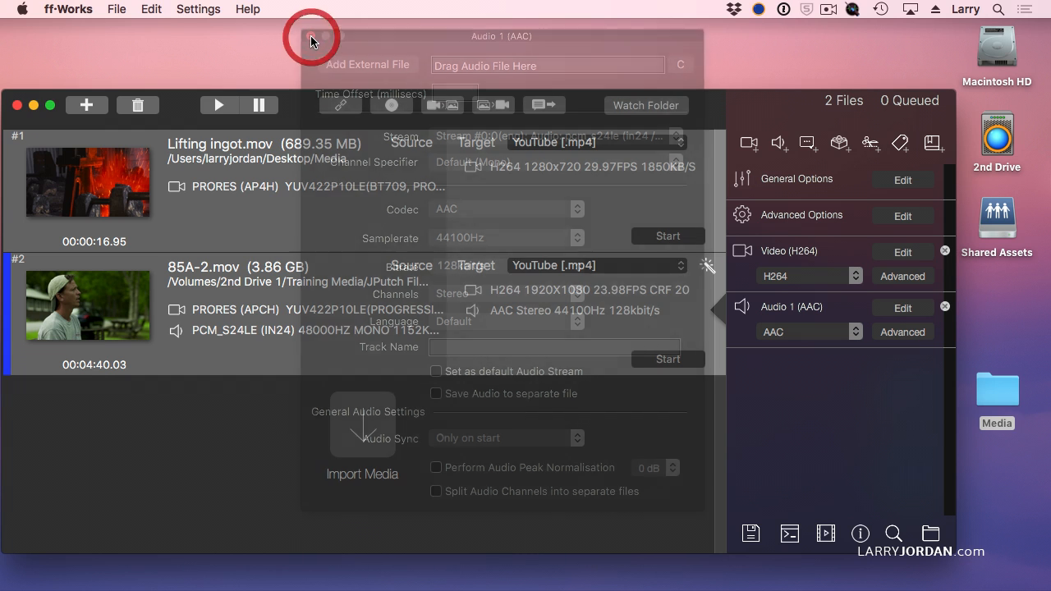